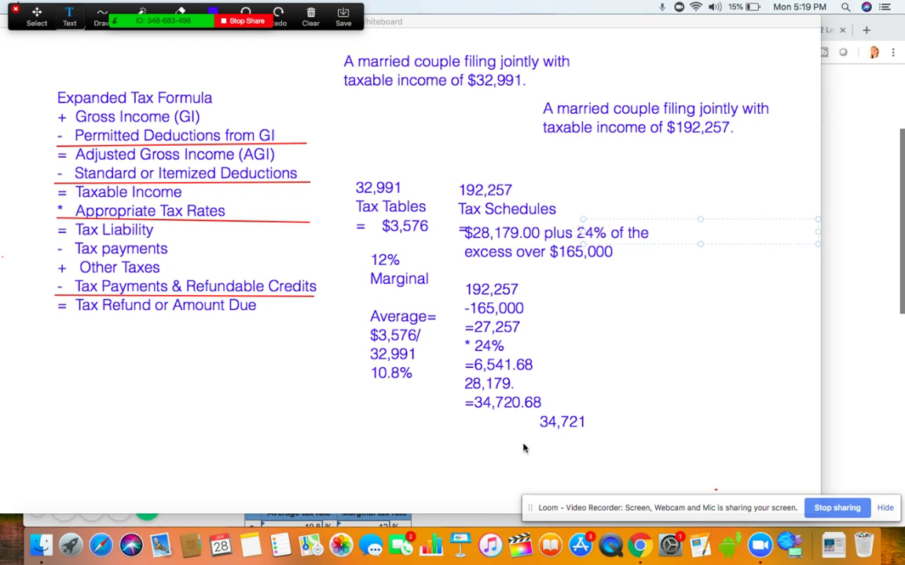
# Add a note beside the 192,257 computation reading 34721/192,257=18.1%
pyautogui.click(595, 323)
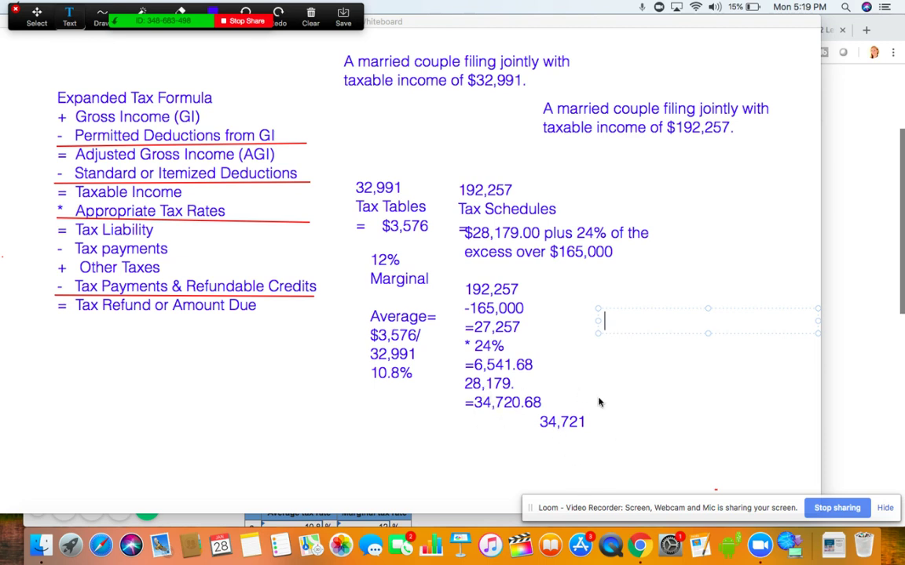
pyautogui.write('34721')
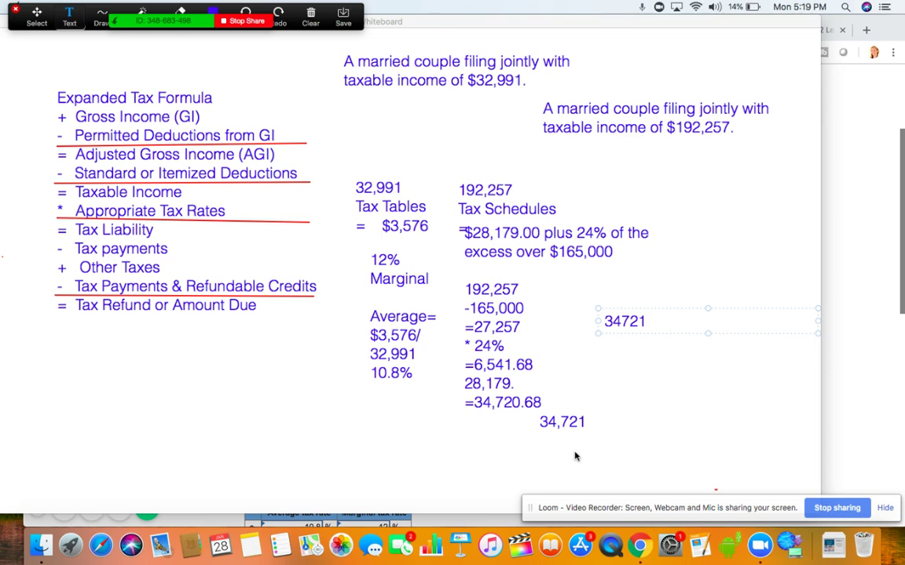
pyautogui.write('/192,25')
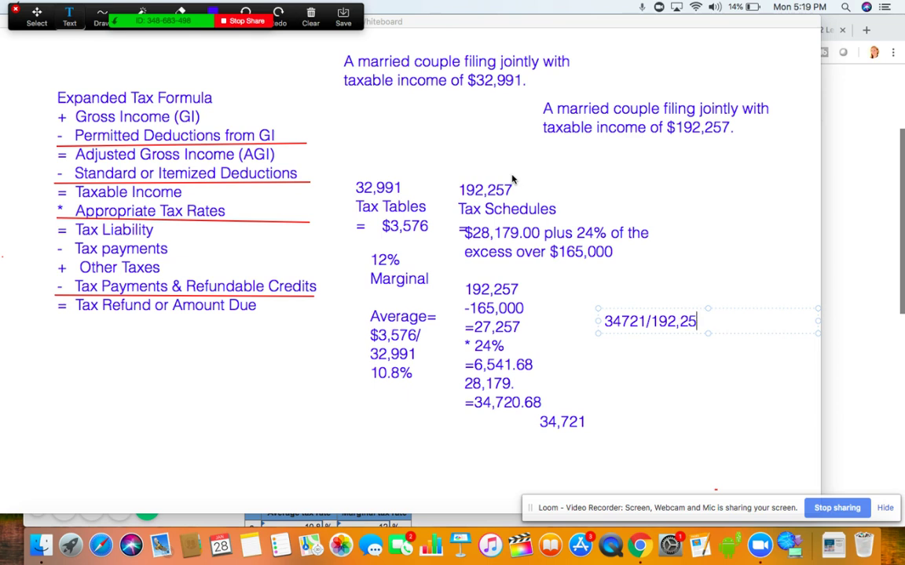
pyautogui.write('7=')
pyautogui.write('1')
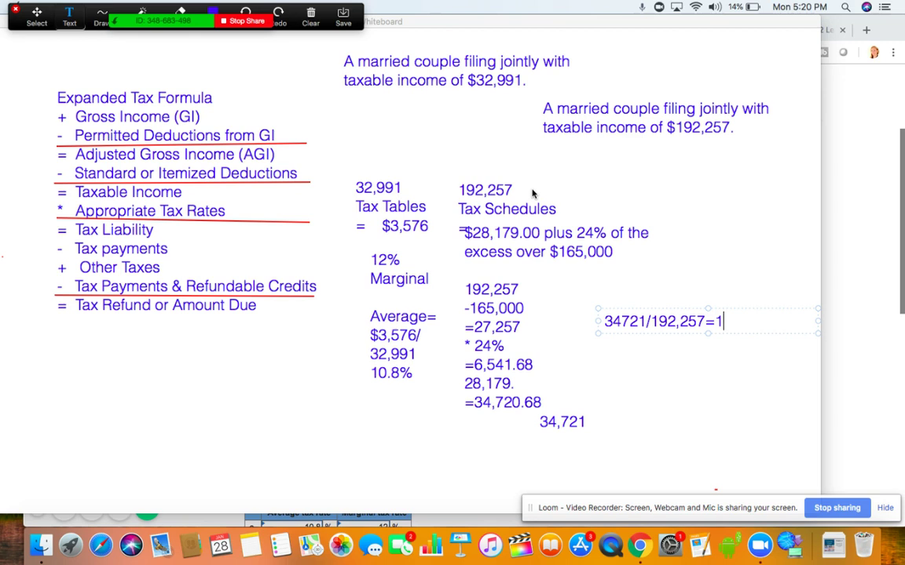
pyautogui.write('8.1%')
# Switch to the Connect assignment in Chrome, check question 2's average and marginal rates, and open question 3 of 4
pyautogui.press('super+Tab')
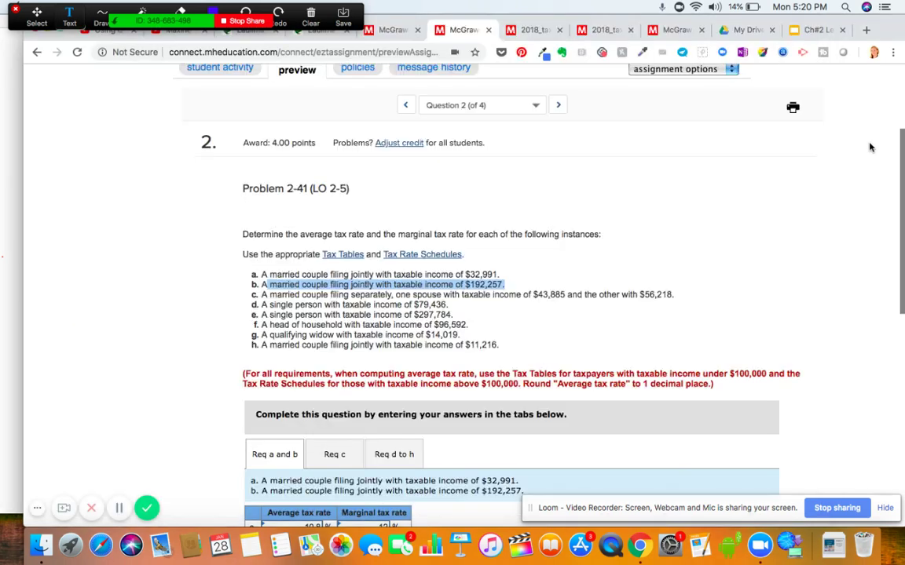
pyautogui.scroll(-2, 569, 312)
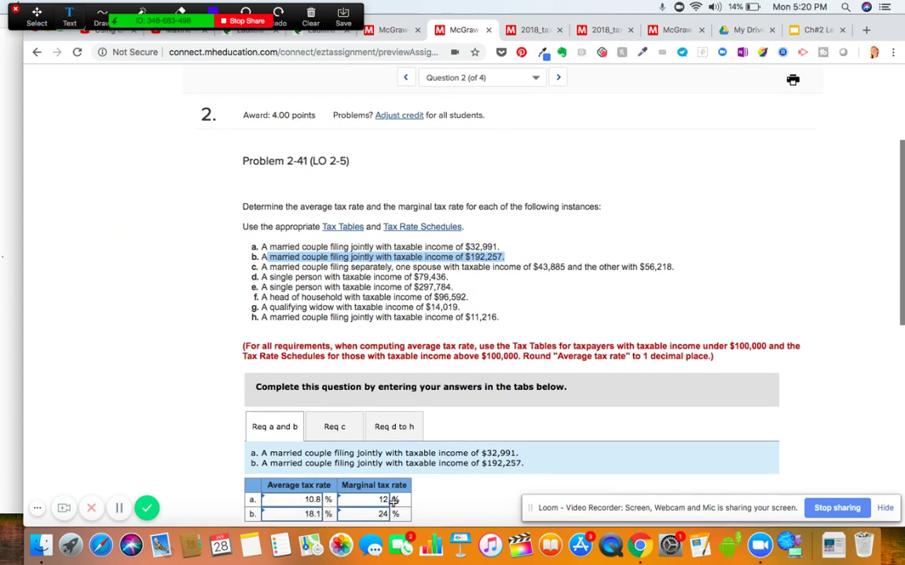
pyautogui.click(536, 86)
pyautogui.click(487, 135)
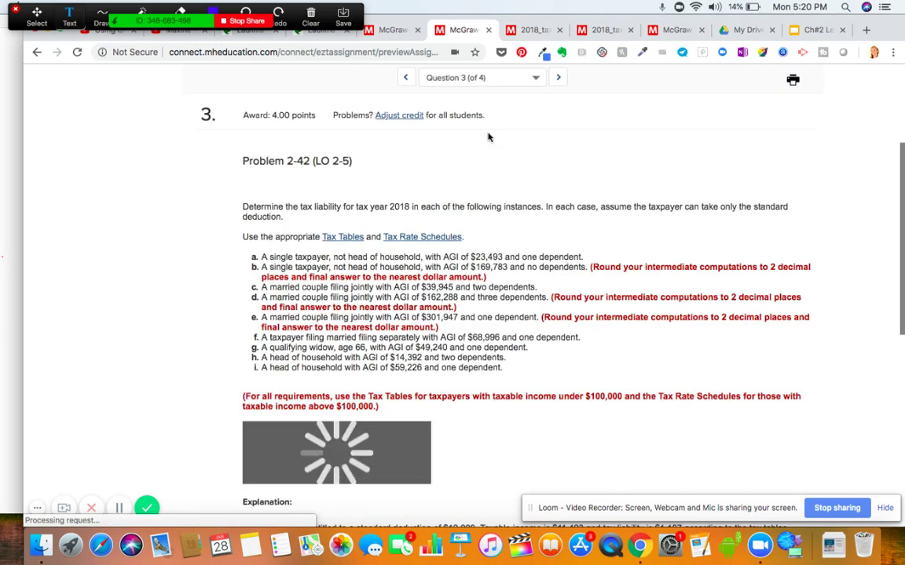
pyautogui.scroll(5, 487, 137)
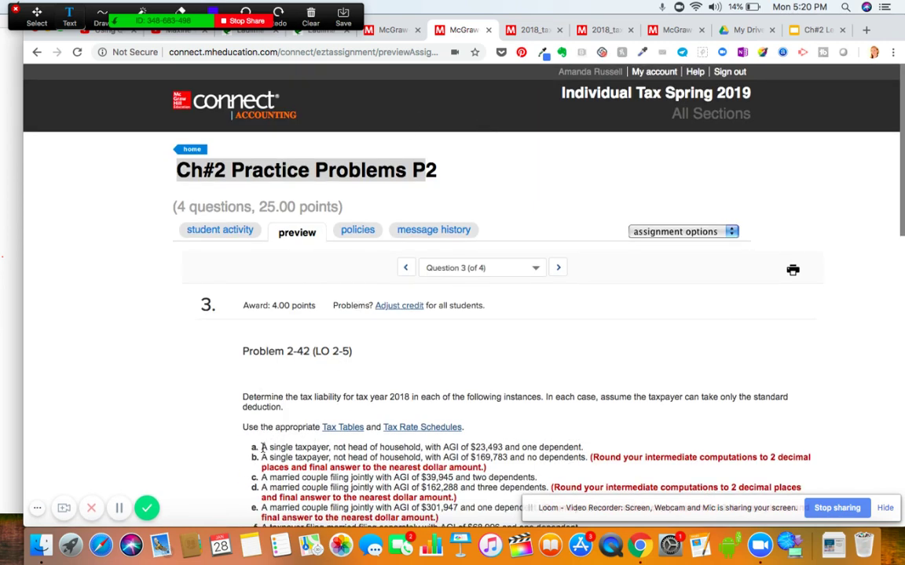
# Copy the text of case a in Problem 2-42 and highlight the instruction to use only the standard deduction
pyautogui.moveTo(263, 447); pyautogui.dragTo(590, 451)
pyautogui.press('super+c')
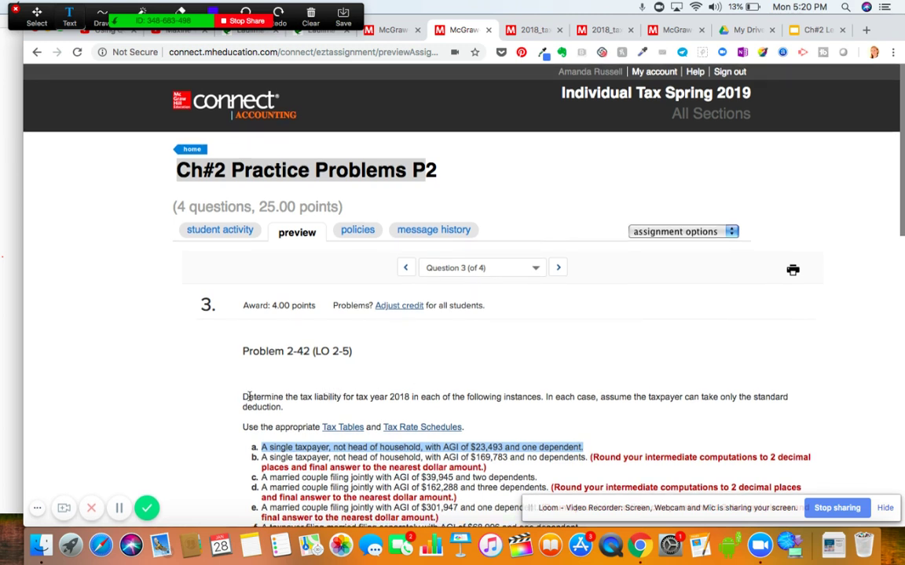
pyautogui.moveTo(243, 396); pyautogui.dragTo(364, 412)
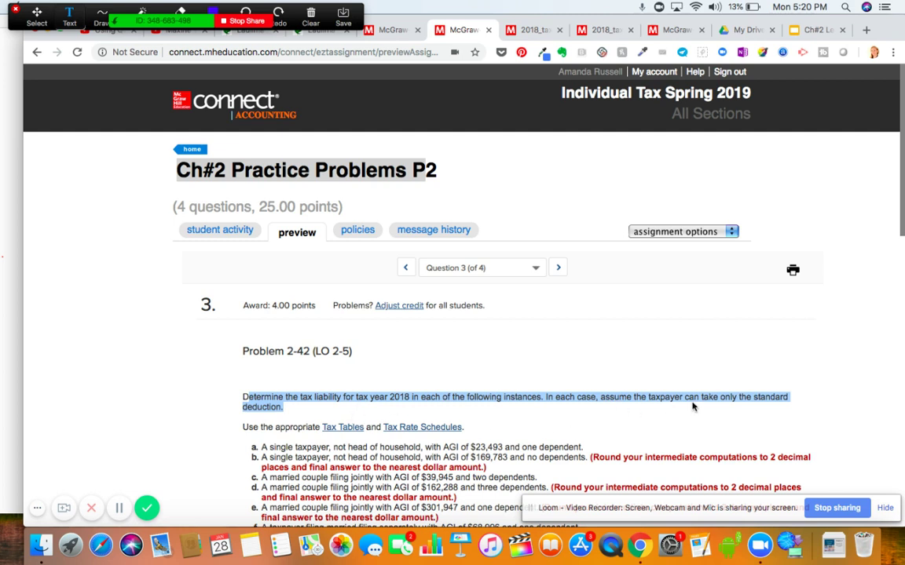
# On the Zoom whiteboard, delete the 32,991 Tax Tables notes, the 12% marginal and average rate note, and the 24% tax computation
pyautogui.click(3, 238)
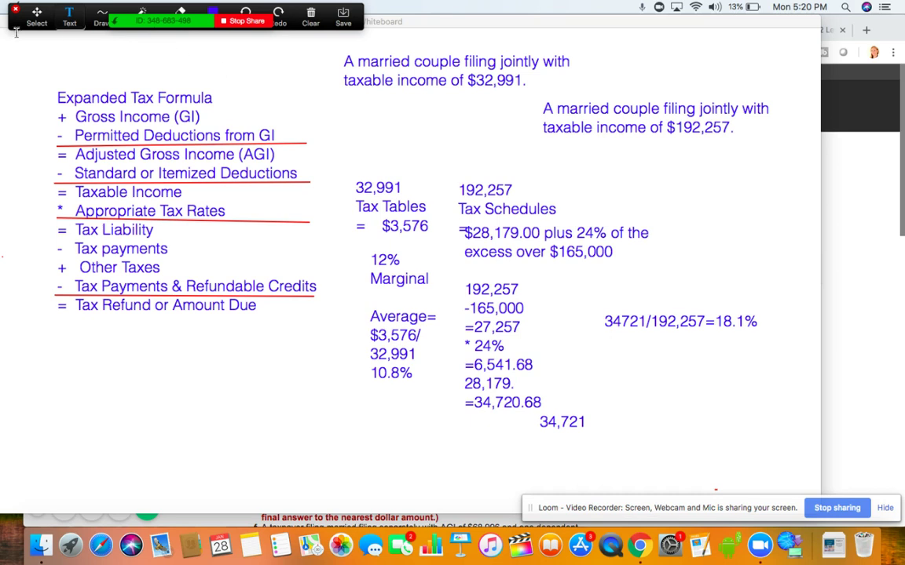
pyautogui.click(37, 18)
pyautogui.click(385, 189)
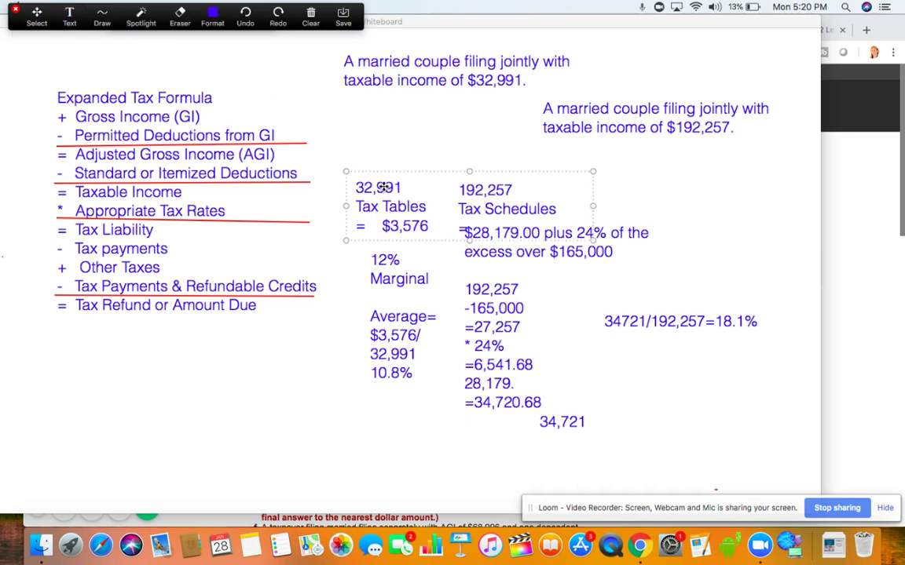
pyautogui.press('Delete')
pyautogui.click(399, 226)
pyautogui.press('Delete')
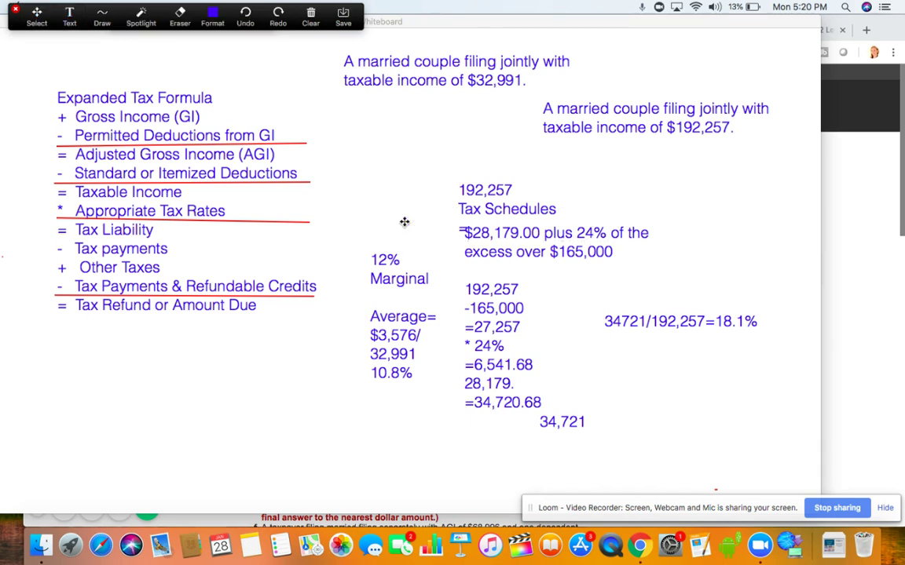
pyautogui.click(388, 279)
pyautogui.press('Delete')
pyautogui.click(487, 311)
pyautogui.press('Delete')
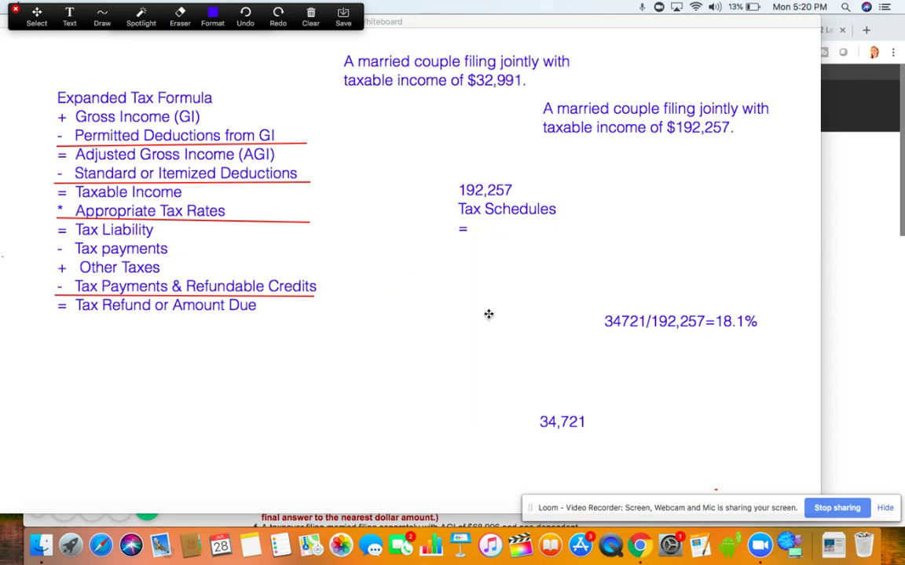
# Delete the 192,257 Tax Schedules note and both married-couple problem statements from the whiteboard
pyautogui.click(501, 216)
pyautogui.press('Delete')
pyautogui.click(428, 76)
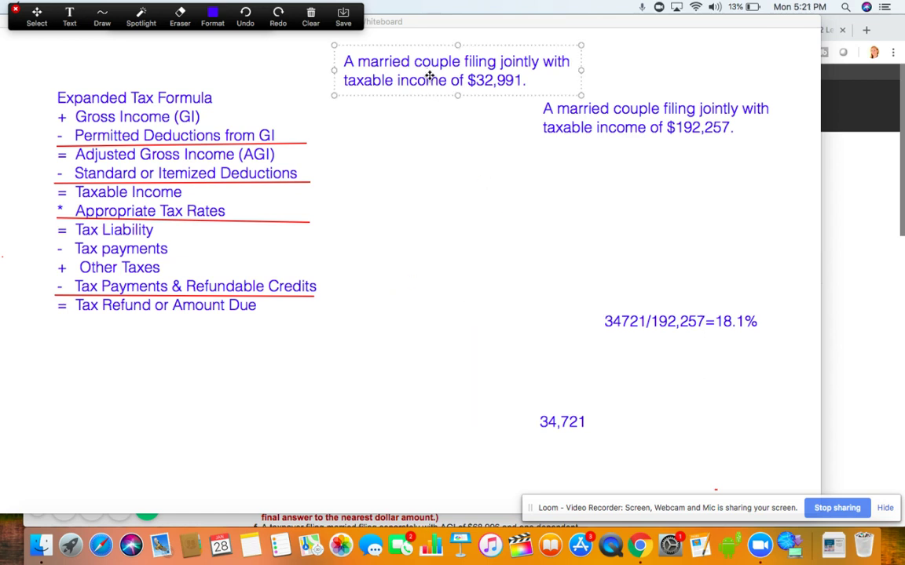
pyautogui.press('Delete')
pyautogui.click(583, 133)
pyautogui.press('Delete')
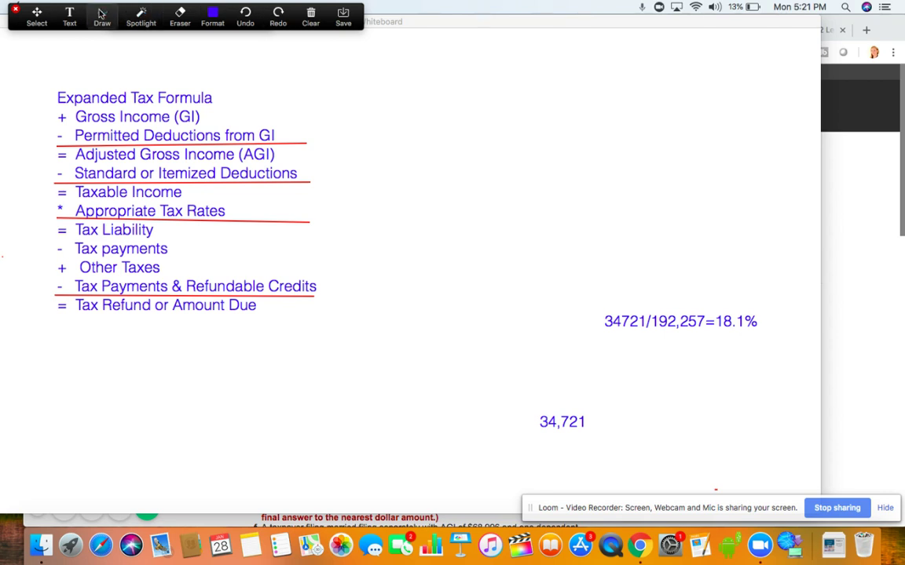
# Paste the single taxpayer case as new text above the working area and highlight its AGI of $23,493
pyautogui.click(70, 15)
pyautogui.click(370, 58)
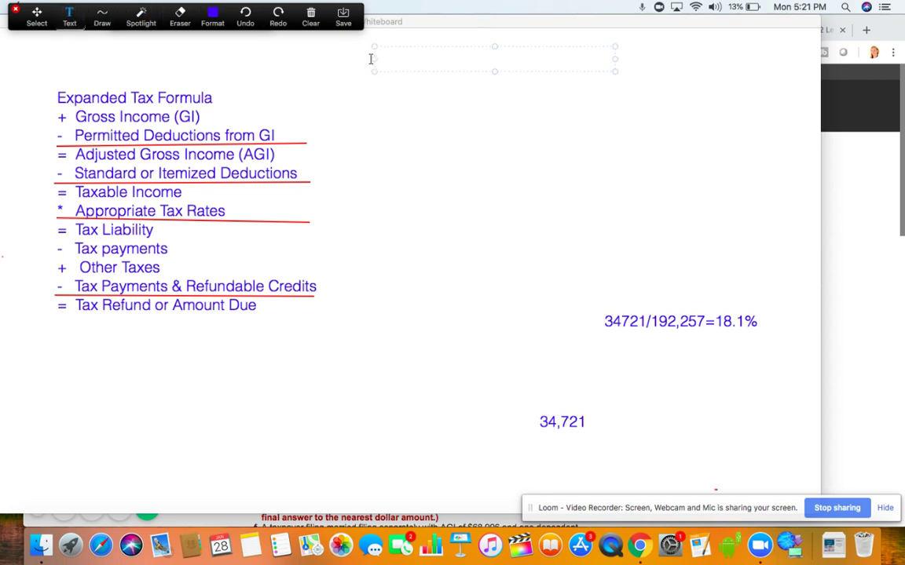
pyautogui.press('super+v')
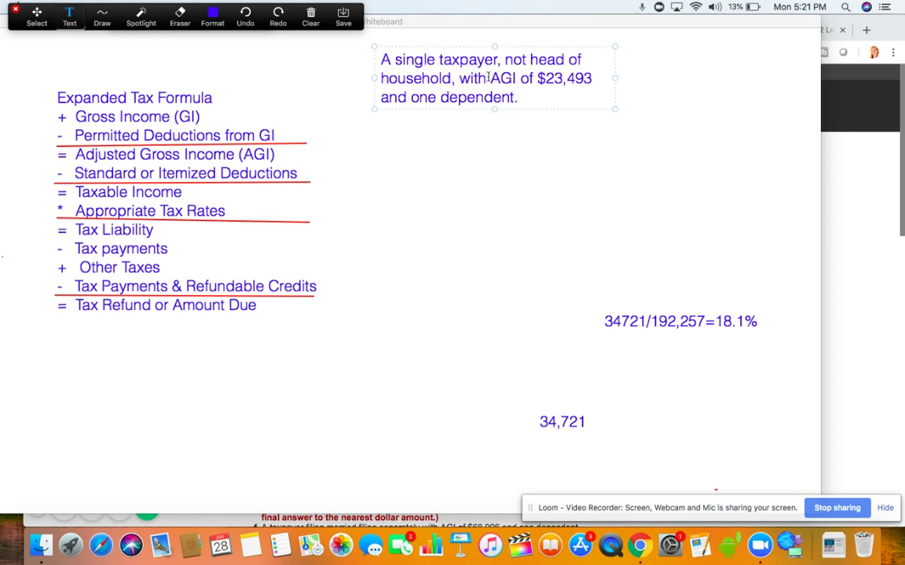
pyautogui.moveTo(490, 78); pyautogui.dragTo(521, 78)
pyautogui.moveTo(396, 60); pyautogui.dragTo(591, 78)
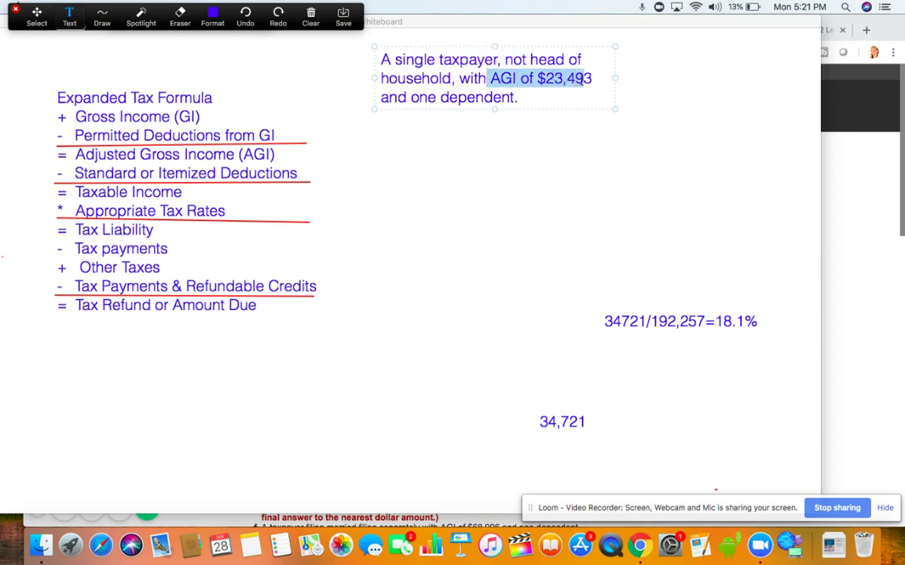
# Write the taxable income computation beside the formula on three lines: 23,493, -12,000 and =11,493
pyautogui.click(334, 155)
pyautogui.click(334, 156)
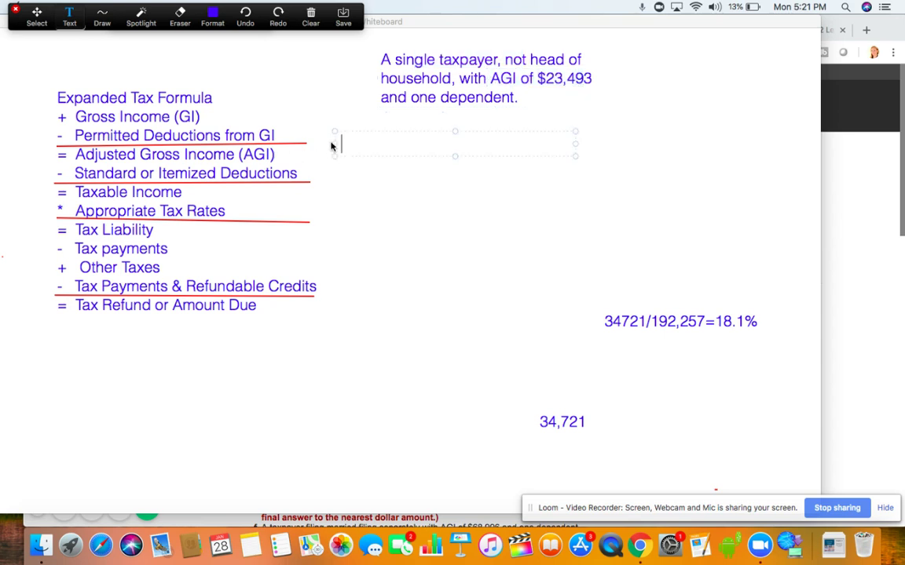
pyautogui.write('23,493')
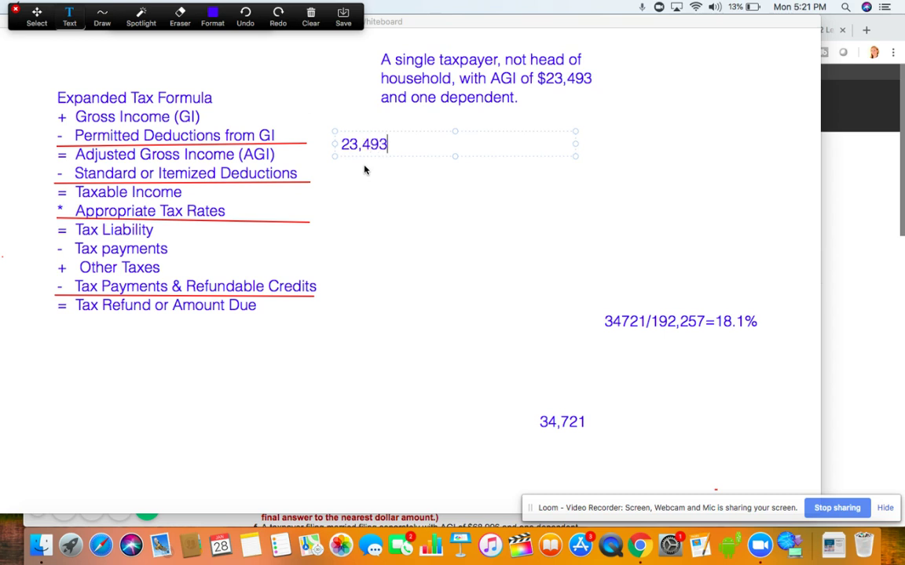
pyautogui.press('Return')
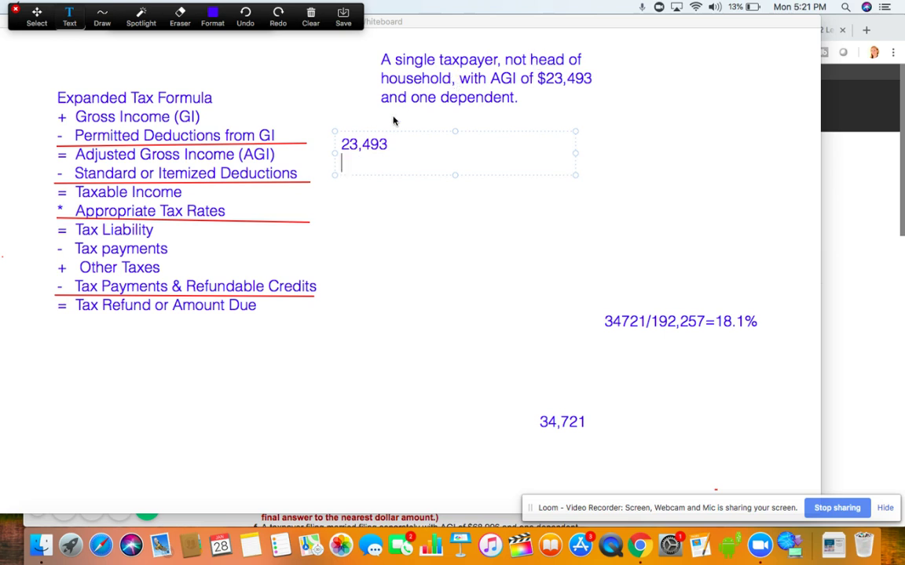
pyautogui.write('-12,000')
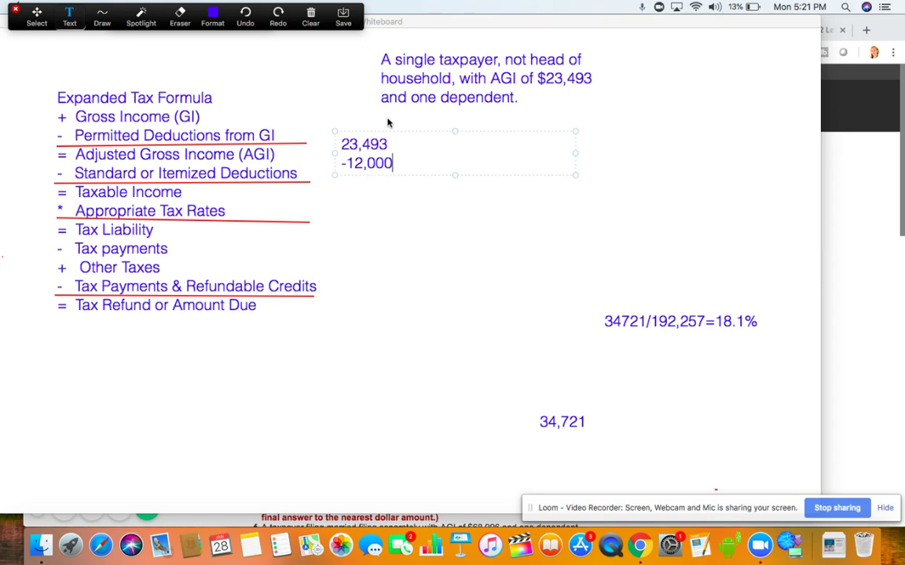
pyautogui.press('Return')
pyautogui.write('=')
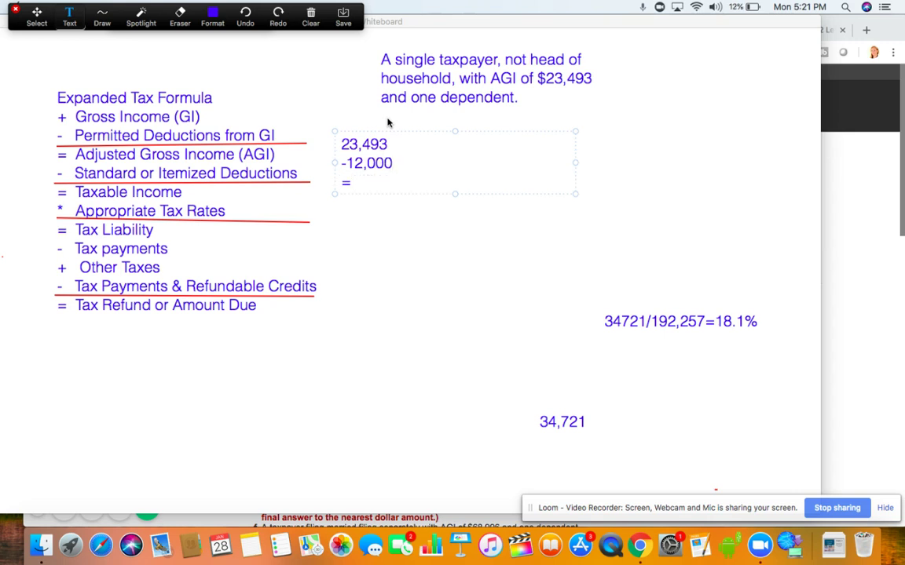
pyautogui.write('11,493')
pyautogui.press('Return')
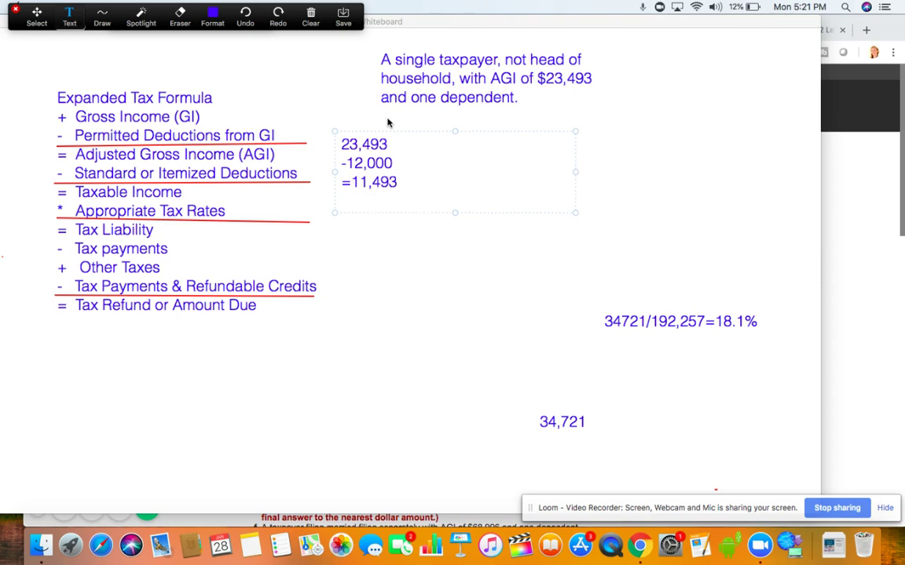
# Look up the single filer's tax on taxable income of 11,493 in the 2018 tax table PDF in Chrome
pyautogui.click(849, 204)
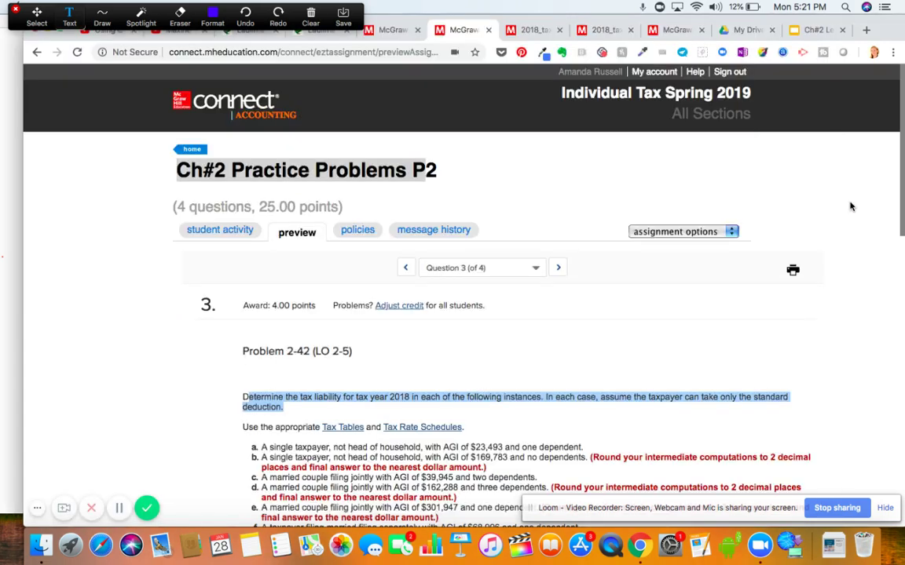
pyautogui.click(538, 30)
pyautogui.click(605, 30)
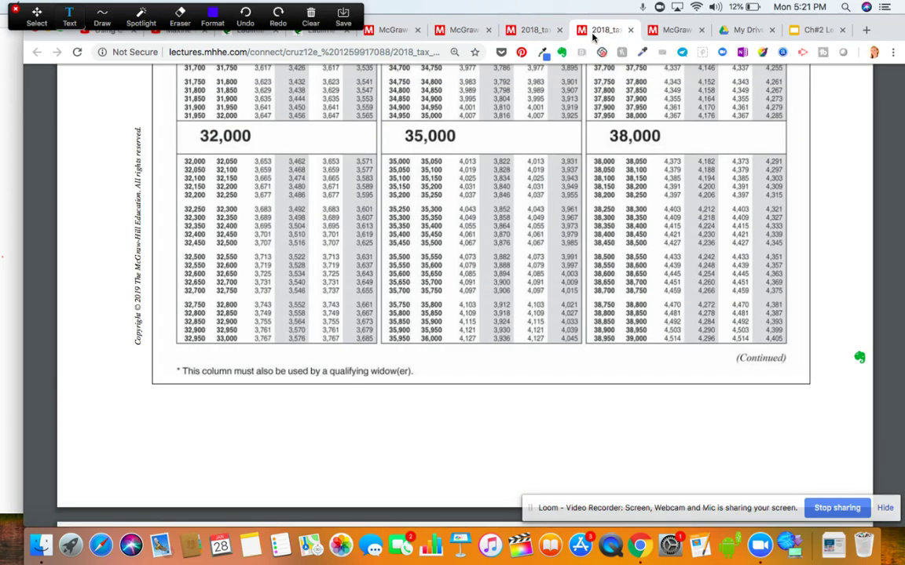
pyautogui.scroll(20, 434, 298)
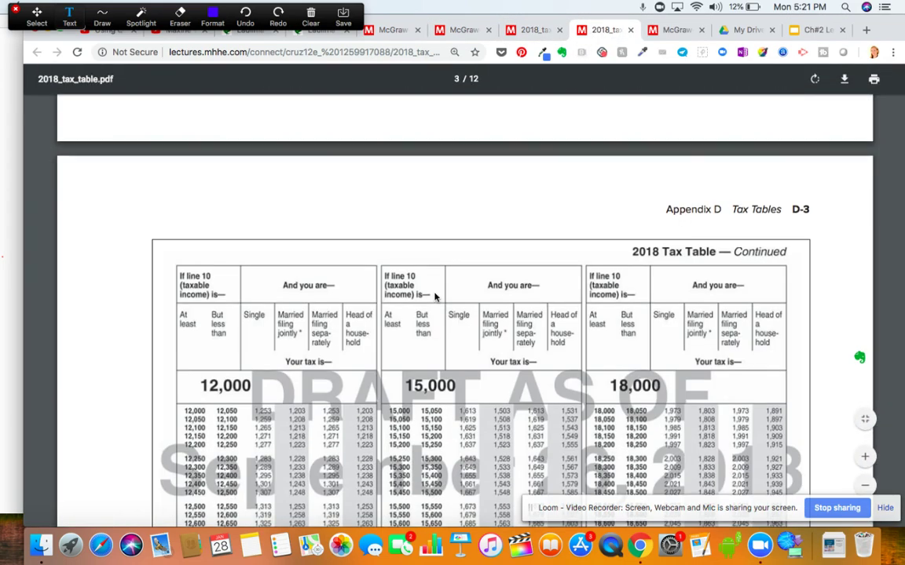
pyautogui.scroll(-2, 145, 227)
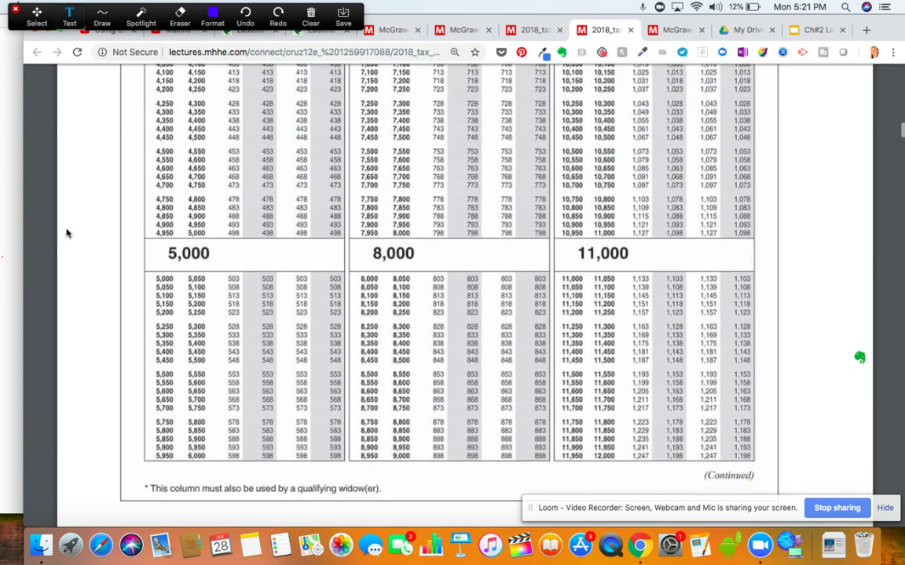
pyautogui.click(3, 236)
pyautogui.click(813, 208)
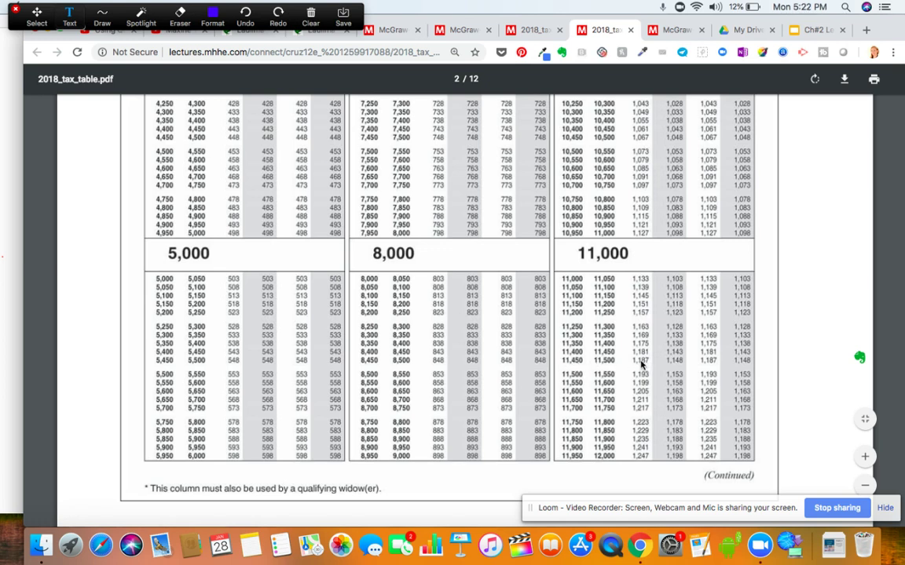
# Write the tax amount 1187 on the whiteboard below the =11,493 line
pyautogui.click(2, 271)
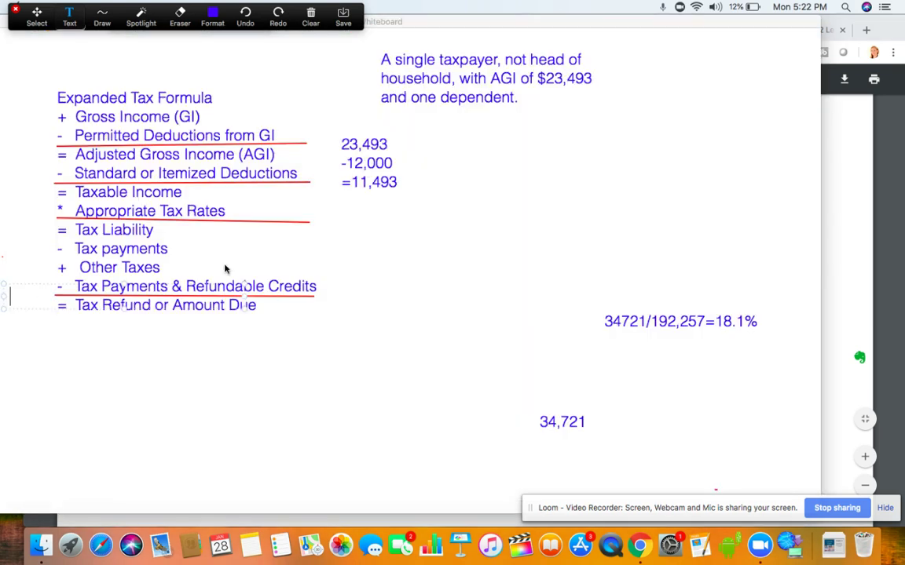
pyautogui.click(363, 210)
pyautogui.write('1187')
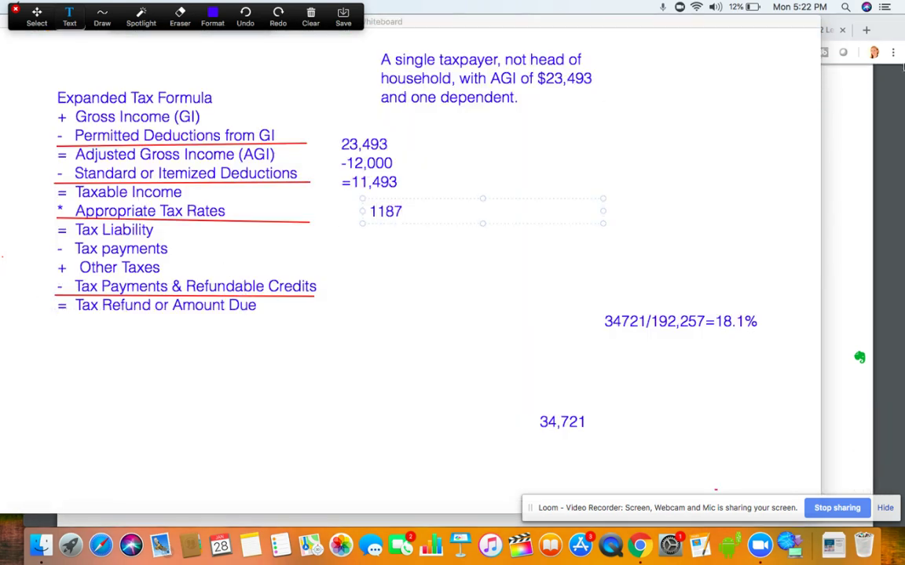
# Return to question 3 in the Connect assignment and check the tax liability answer for case a
pyautogui.click(901, 67)
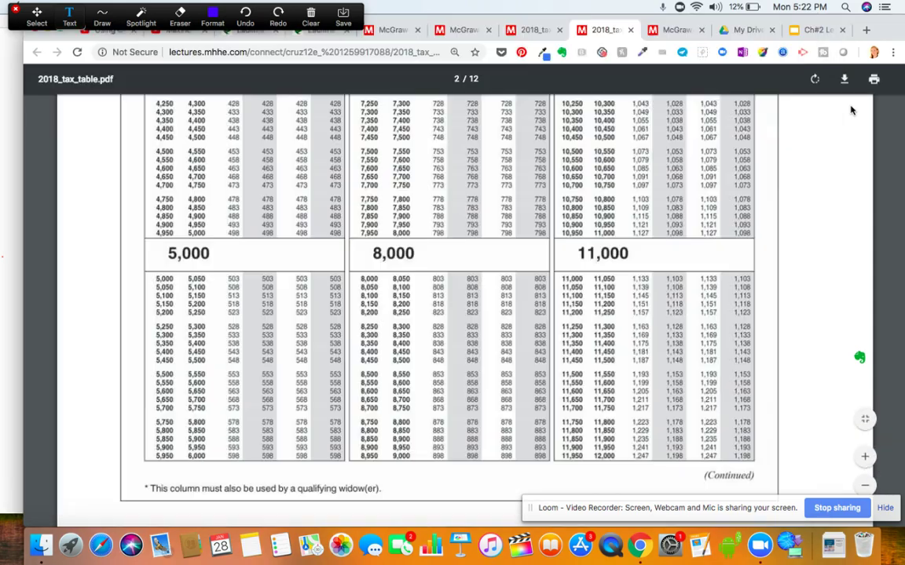
pyautogui.click(511, 30)
pyautogui.click(464, 30)
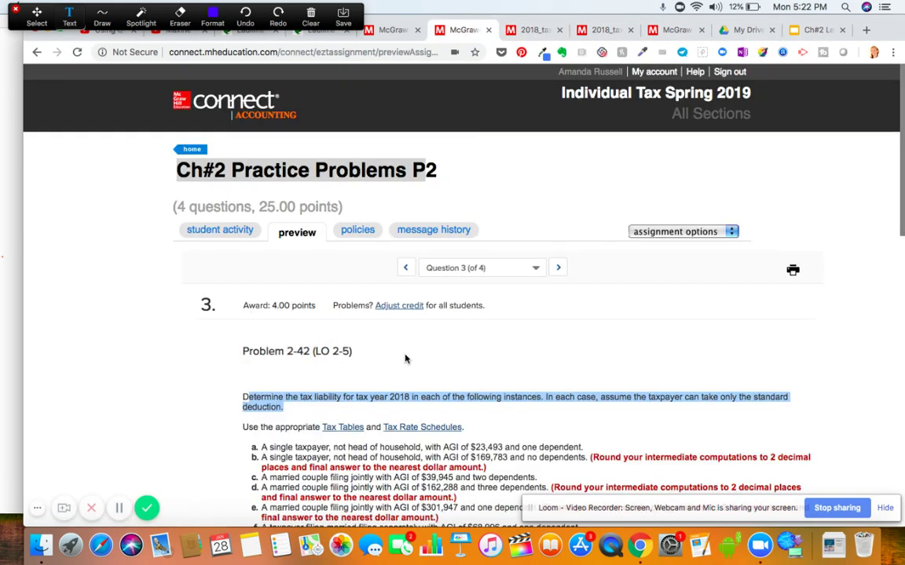
pyautogui.scroll(-3, 406, 359)
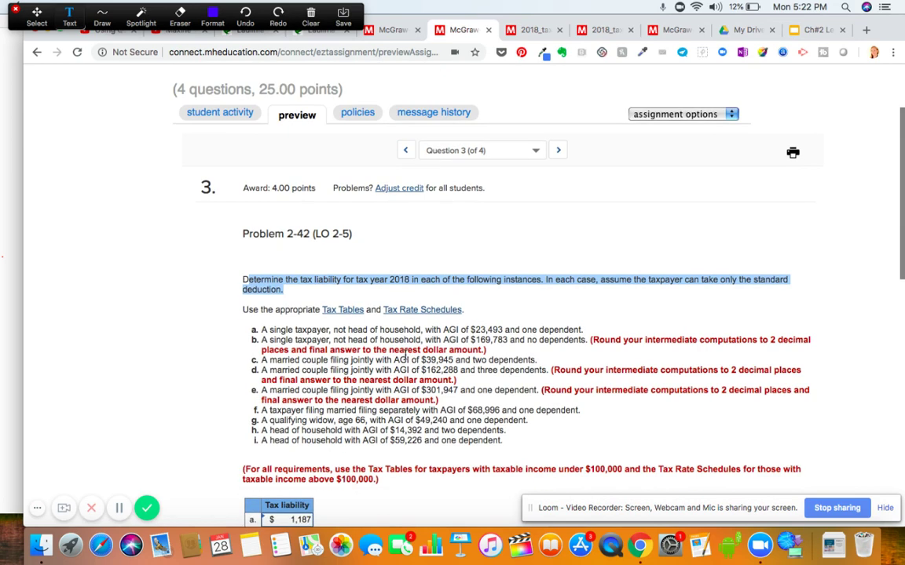
# Highlight the AGI and dependents of case b in question 3, and open question 4 of the assignment
pyautogui.moveTo(471, 341); pyautogui.dragTo(566, 341)
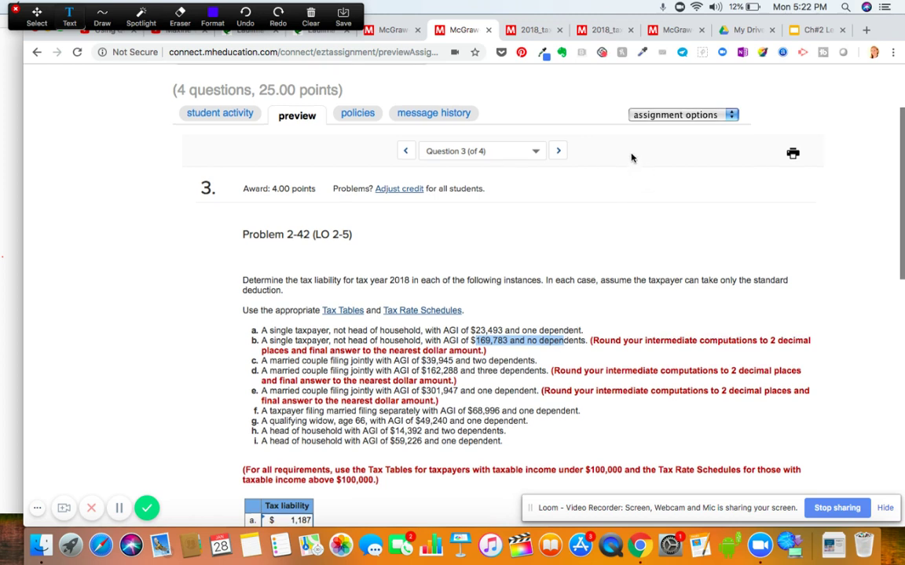
pyautogui.click(491, 152)
pyautogui.click(469, 219)
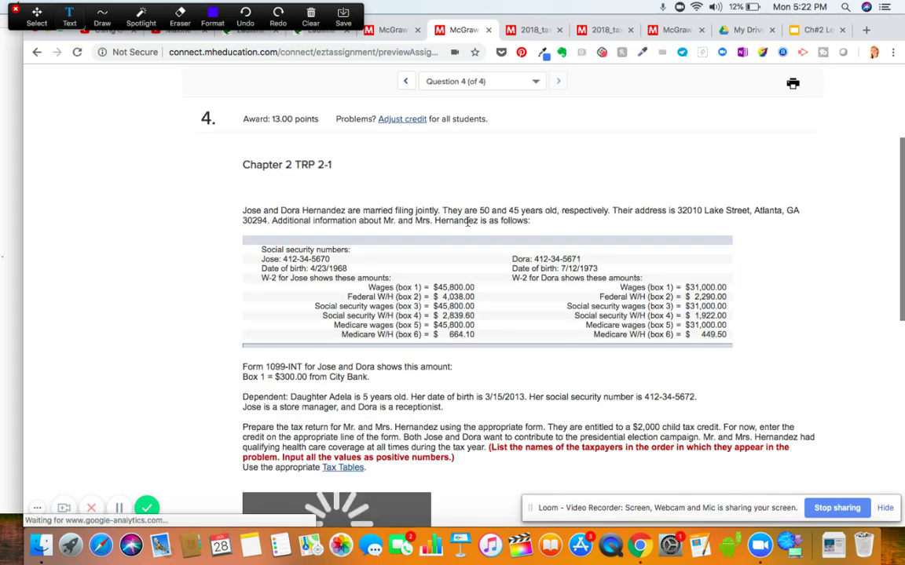
pyautogui.scroll(2, 468, 220)
pyautogui.scroll(1, 468, 221)
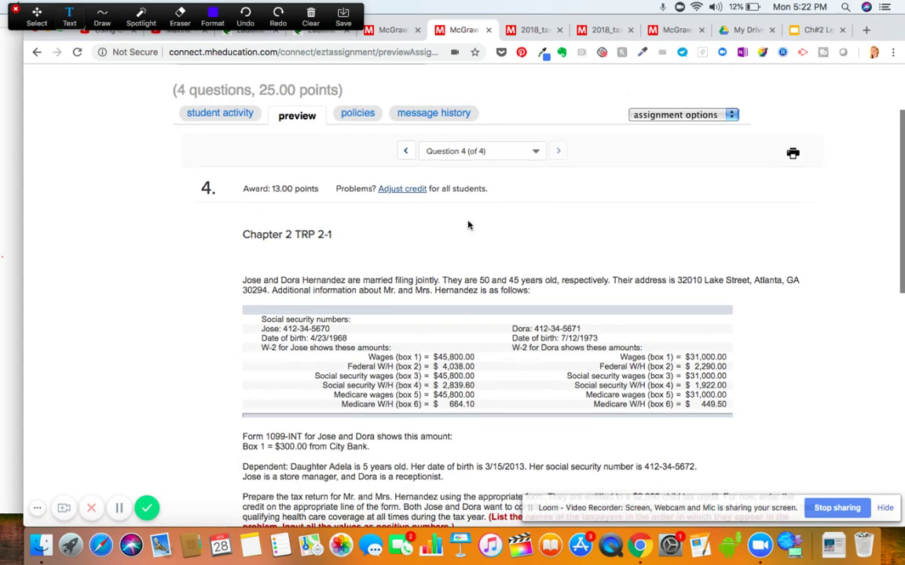
# Switch to the Ch#2 Tax Returns Problems assignment and open question 1, Chapter 2 TRP 2-2
pyautogui.click(531, 30)
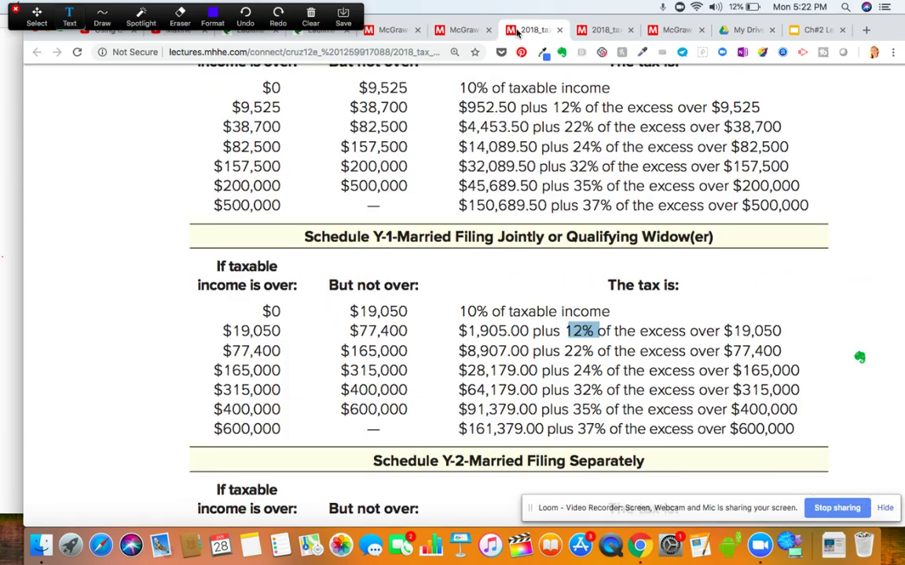
pyautogui.click(591, 32)
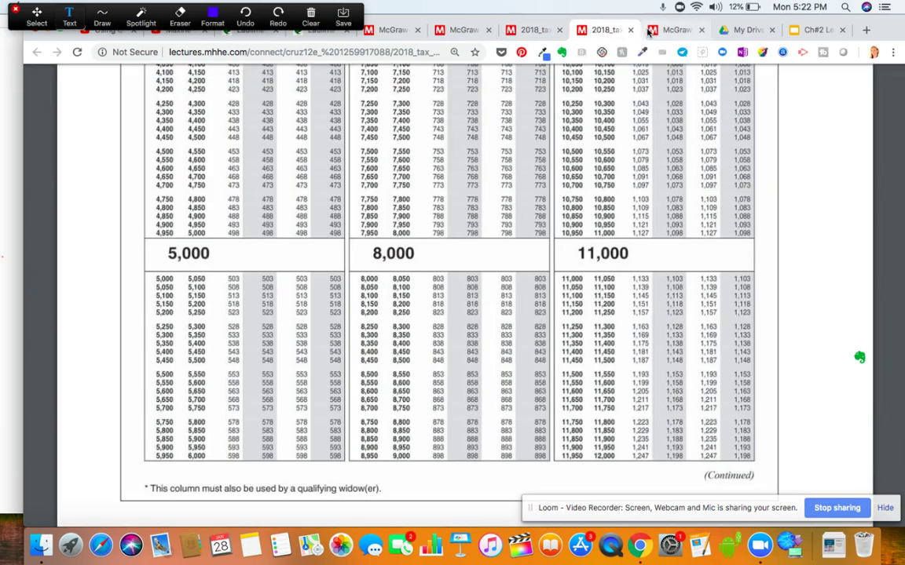
pyautogui.hotkey('ctrl', 'Tab')
pyautogui.scroll(10, 399, 247)
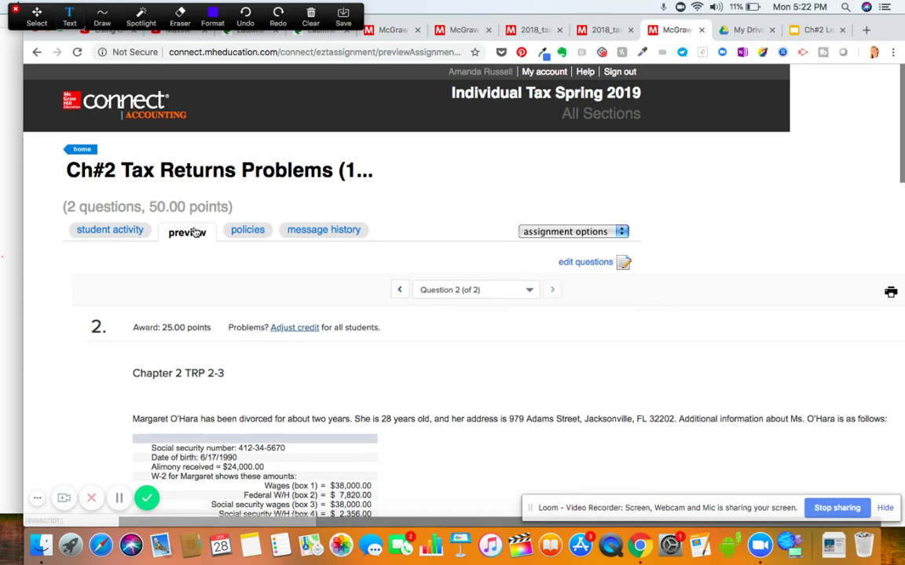
pyautogui.click(194, 232)
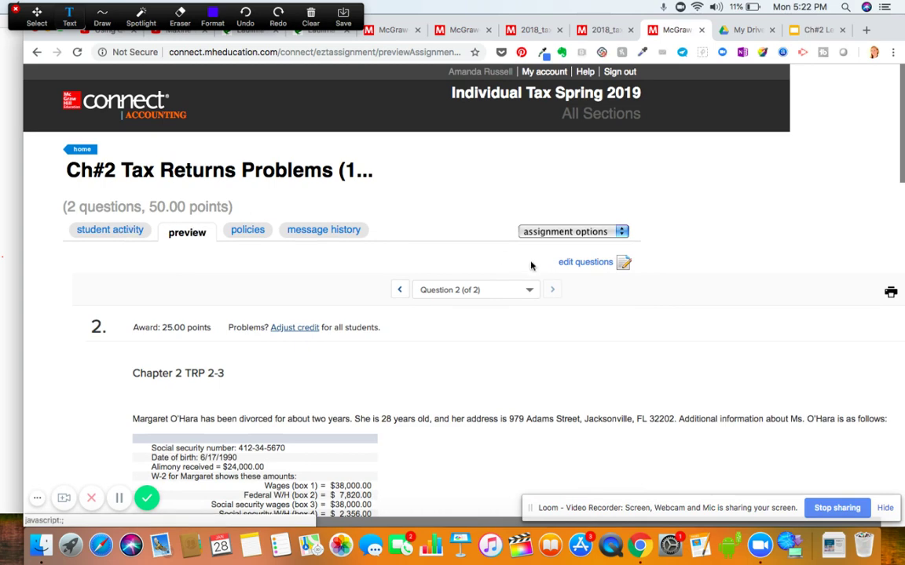
pyautogui.click(475, 290)
pyautogui.click(477, 313)
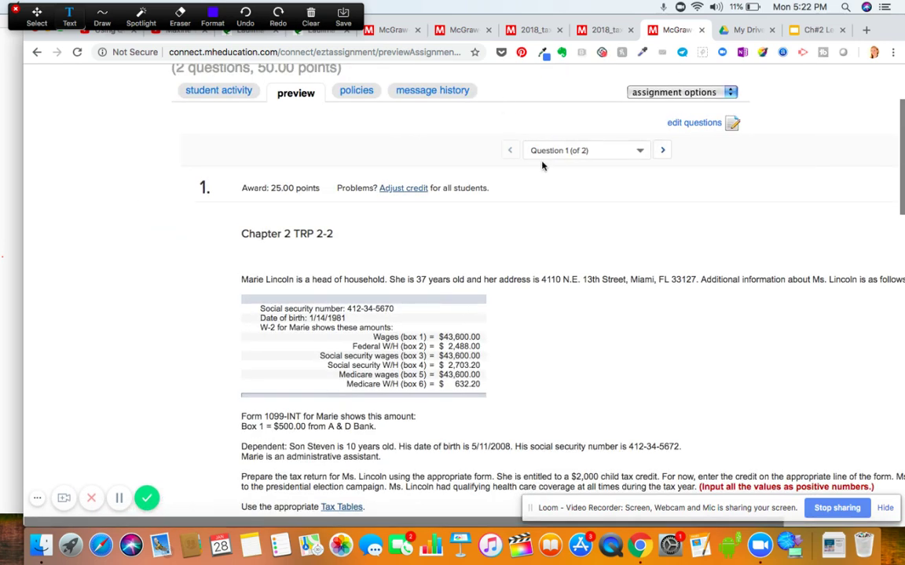
# Open question 2 of the tax returns assignment, Chapter 2 TRP 2-3
pyautogui.click(542, 152)
pyautogui.click(530, 149)
pyautogui.click(541, 149)
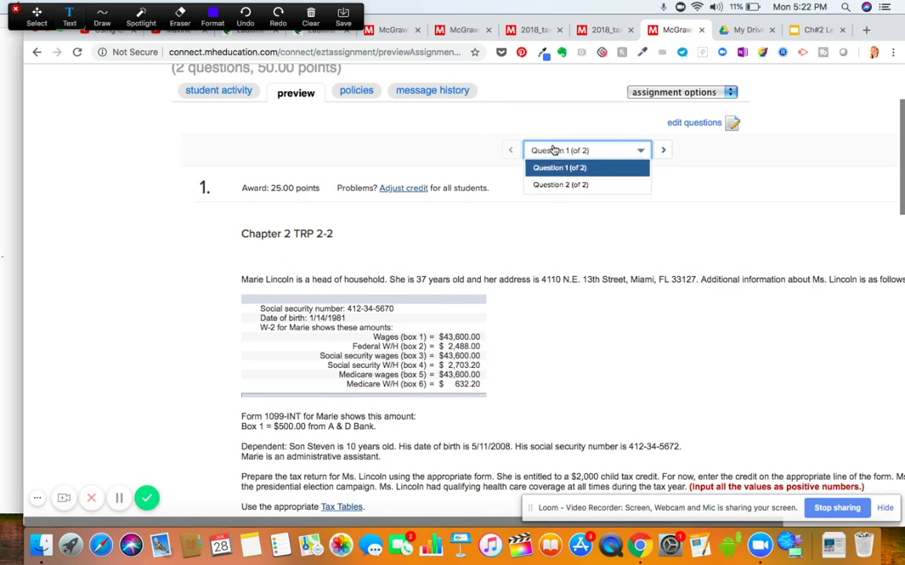
pyautogui.click(560, 185)
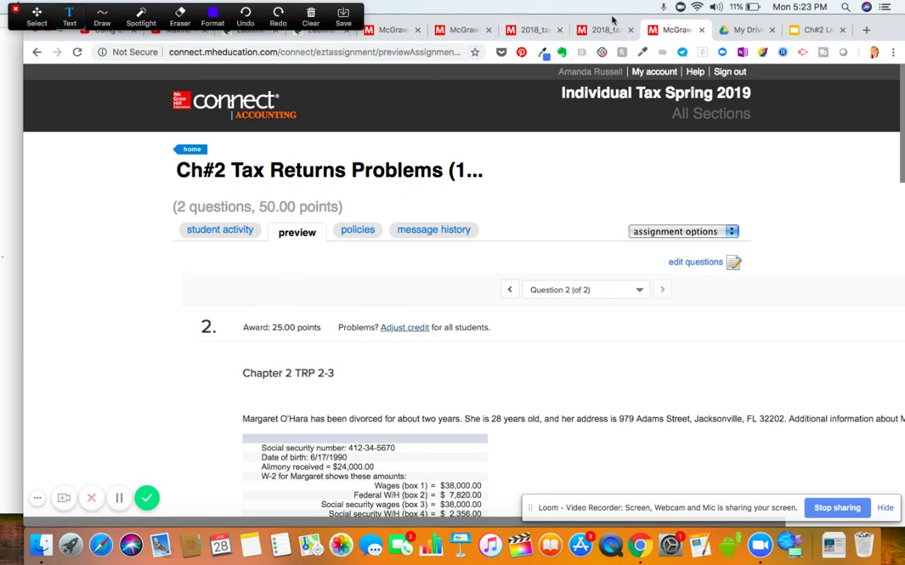
# Return to the four-question practice assignment, point out its heading, and bring the full TRP 2-1 problem text into view
pyautogui.click(585, 31)
pyautogui.click(442, 30)
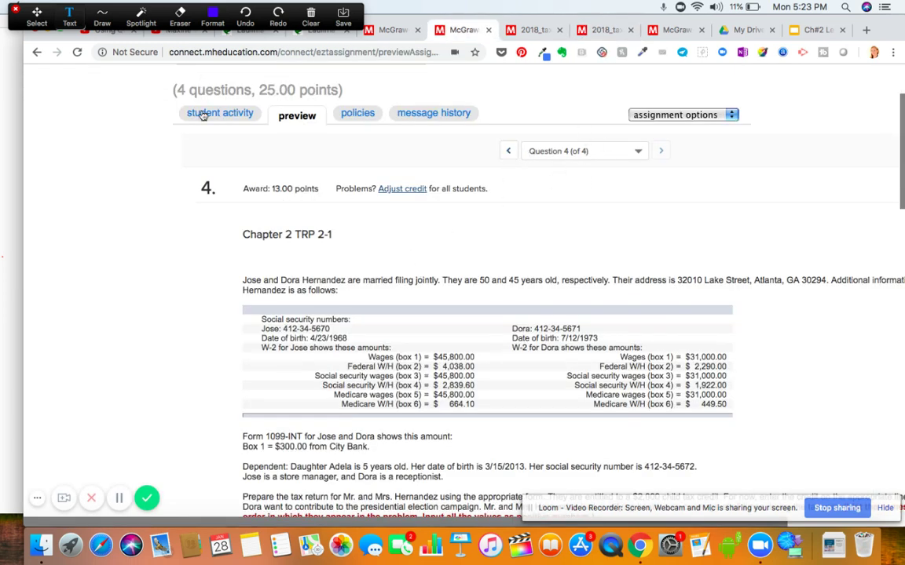
pyautogui.scroll(2, 202, 115)
pyautogui.moveTo(177, 101); pyautogui.dragTo(437, 101)
pyautogui.scroll(-1, 415, 171)
pyautogui.scroll(-5, 415, 171)
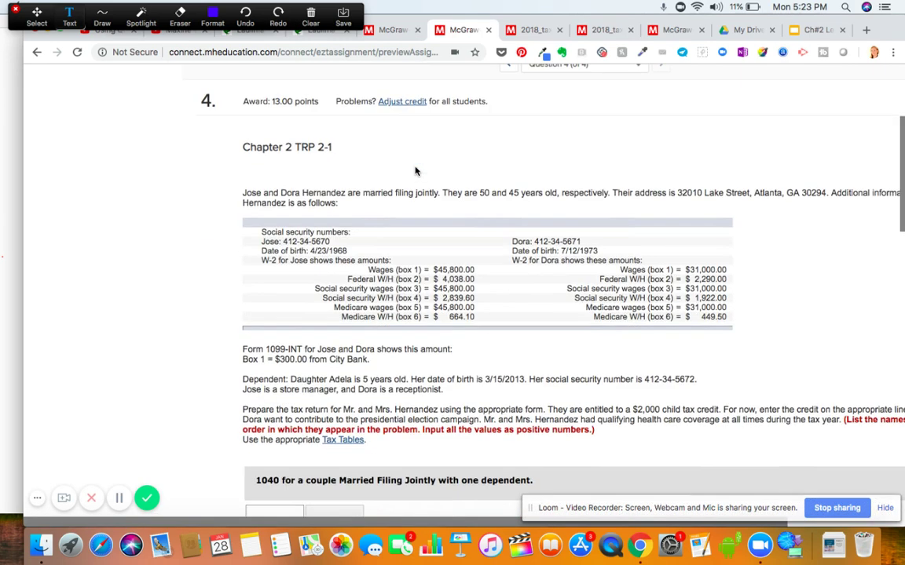
pyautogui.hscroll(2, 416, 171)
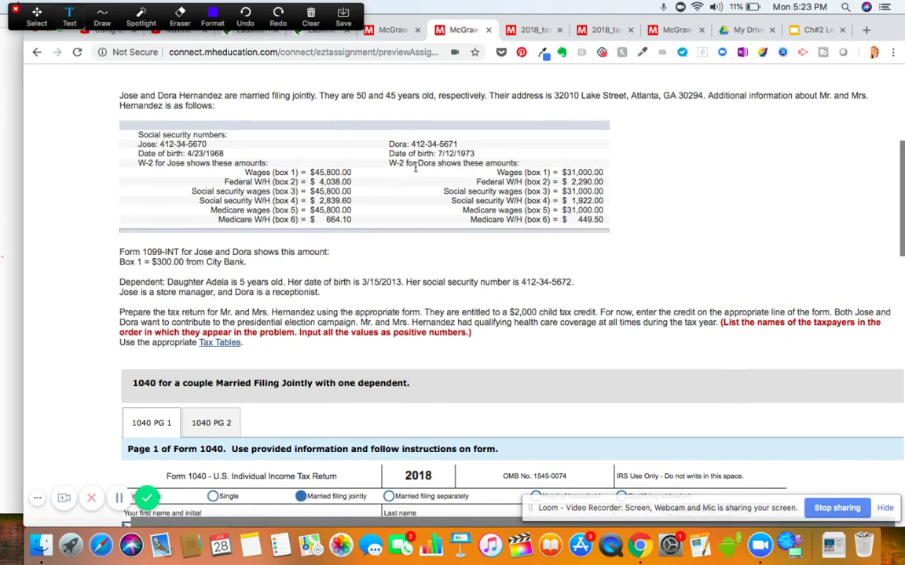
pyautogui.scroll(1, 415, 197)
pyautogui.hscroll(1, 416, 196)
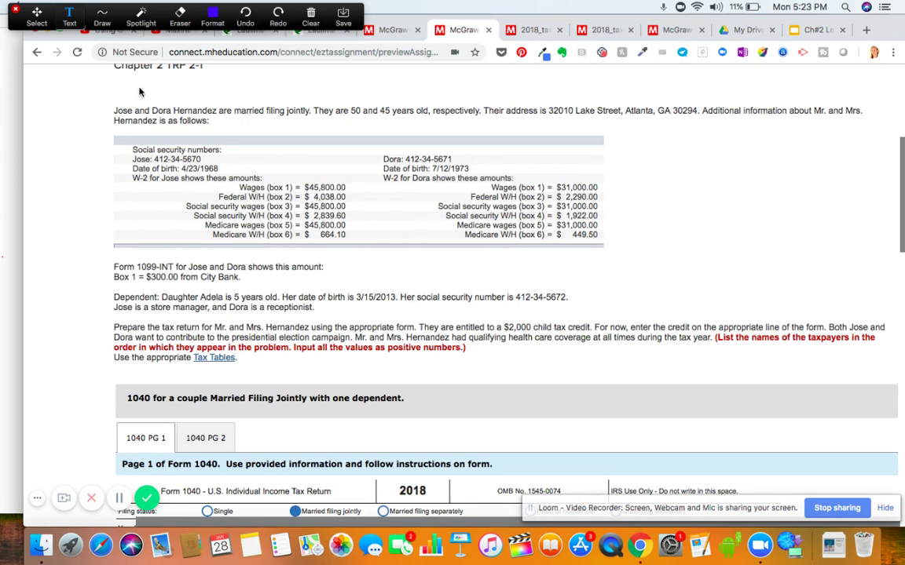
pyautogui.scroll(2, 125, 86)
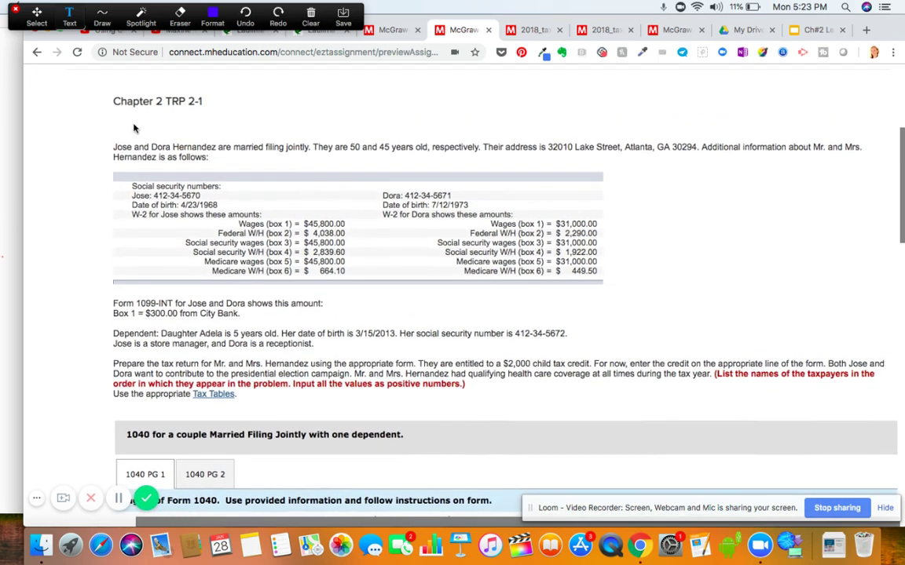
# Highlight the couple's filing status and address in TRP 2-1, and mark the heading of the first spouse's W-2 amounts
pyautogui.moveTo(238, 146); pyautogui.dragTo(325, 142)
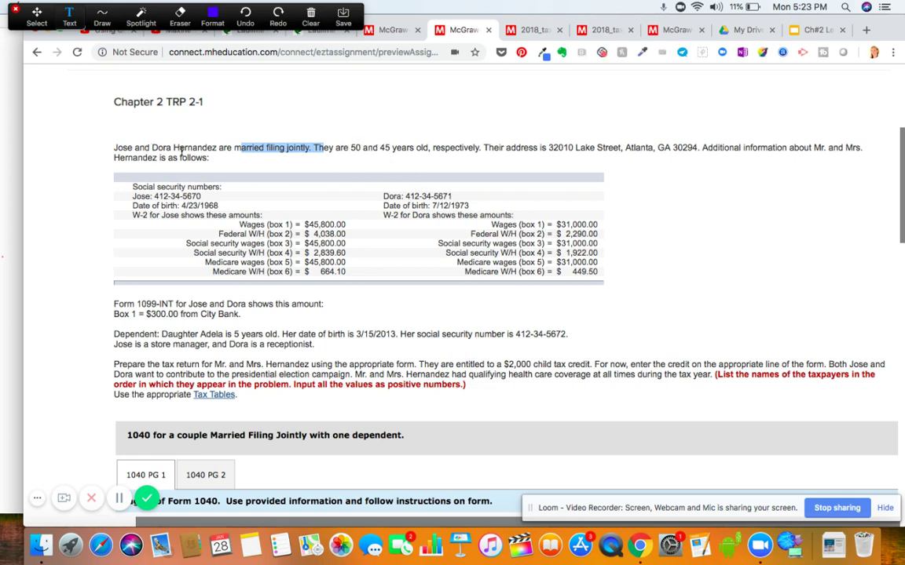
pyautogui.moveTo(502, 147); pyautogui.dragTo(732, 150)
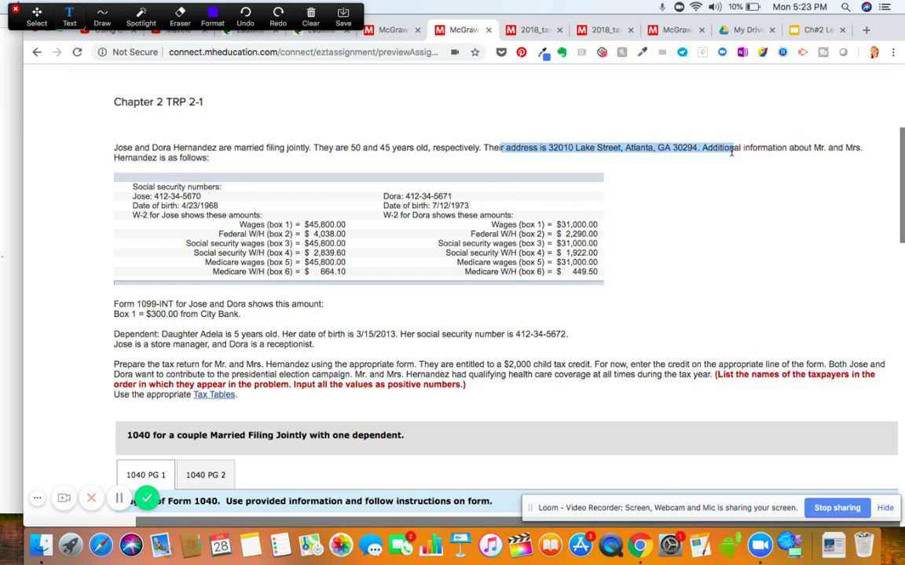
pyautogui.moveTo(114, 167); pyautogui.dragTo(479, 176)
pyautogui.doubleClick(245, 214)
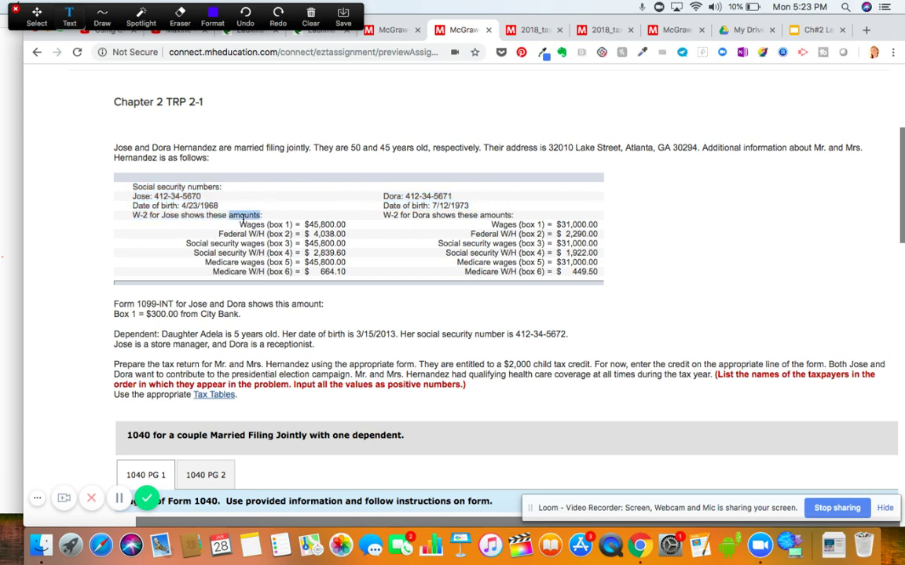
# Highlight both spouses' W-2 amounts: all six boxes, boxes 3 to 6, wages in box 1, and federal withholding in box 2
pyautogui.click(238, 226)
pyautogui.moveTo(239, 226); pyautogui.dragTo(612, 248)
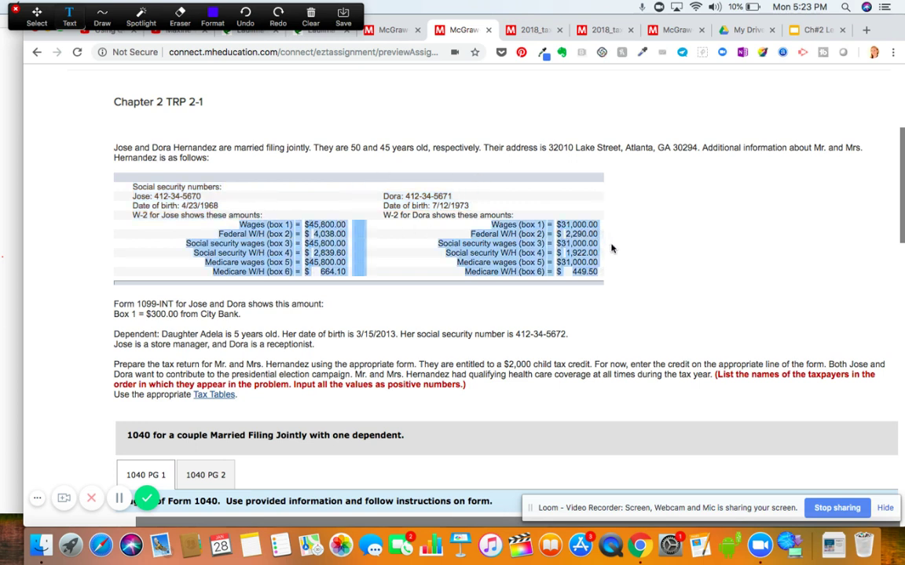
pyautogui.click(151, 253)
pyautogui.moveTo(187, 244); pyautogui.dragTo(607, 278)
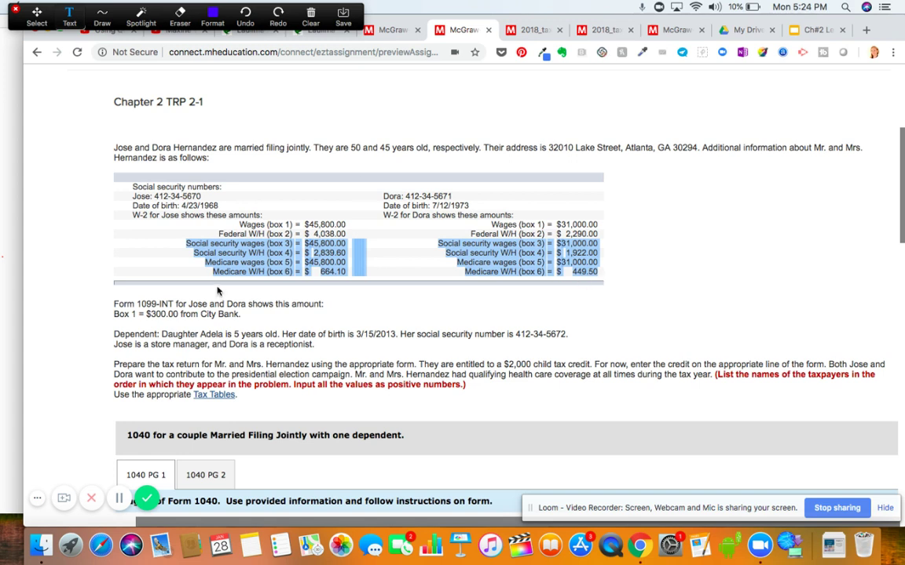
pyautogui.click(241, 220)
pyautogui.moveTo(239, 224); pyautogui.dragTo(598, 224)
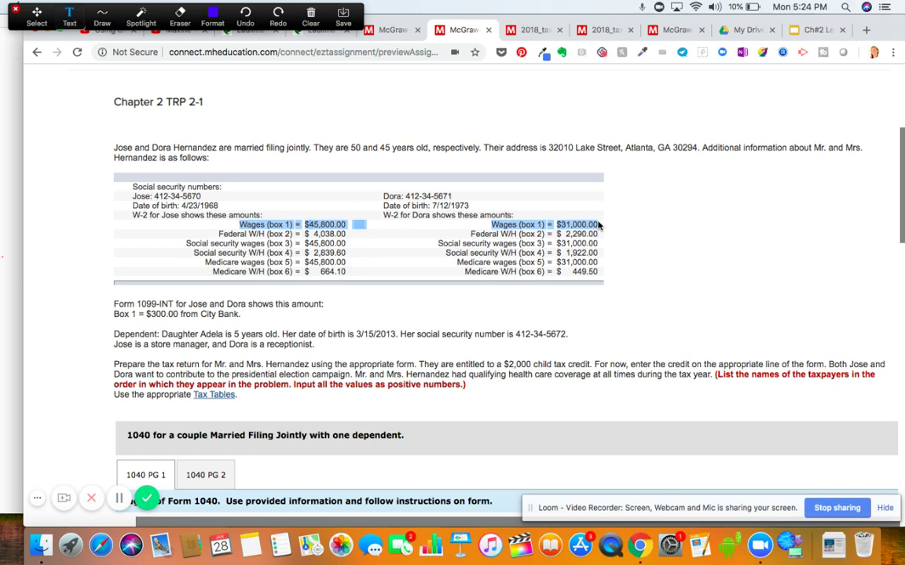
pyautogui.moveTo(220, 233); pyautogui.dragTo(598, 235)
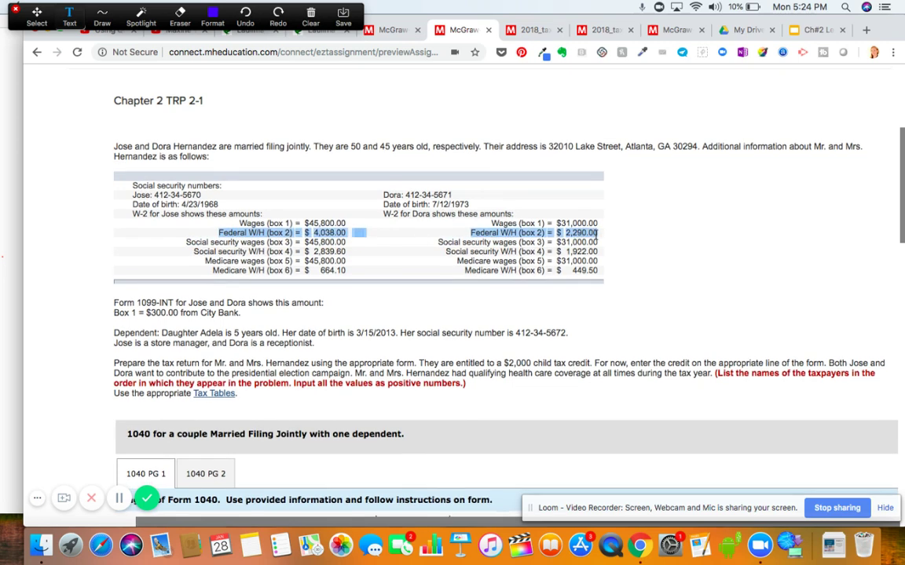
# Highlight the Form 1099-INT interest, the dependent daughter's details and the couple's occupations in the problem text
pyautogui.scroll(-1, 597, 235)
pyautogui.moveTo(111, 288); pyautogui.dragTo(265, 298)
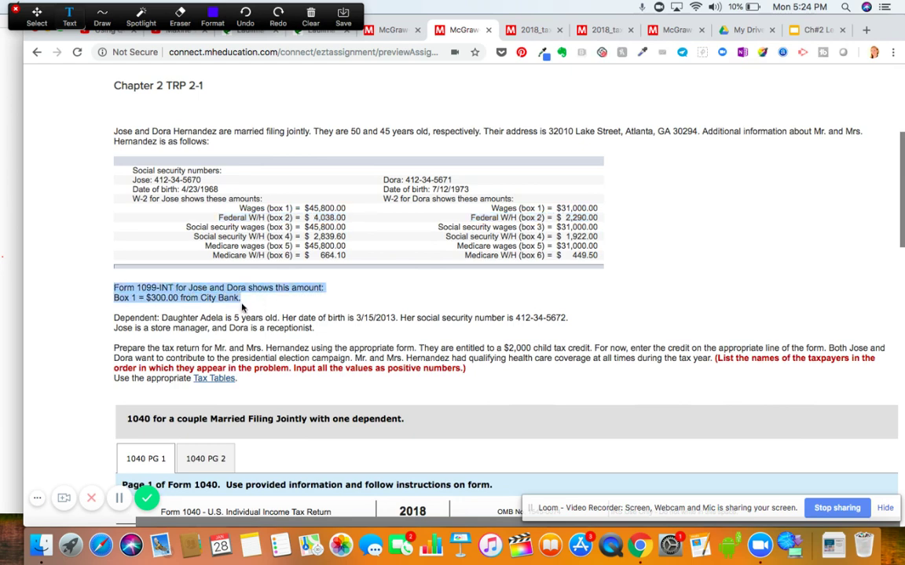
pyautogui.scroll(-3, 241, 315)
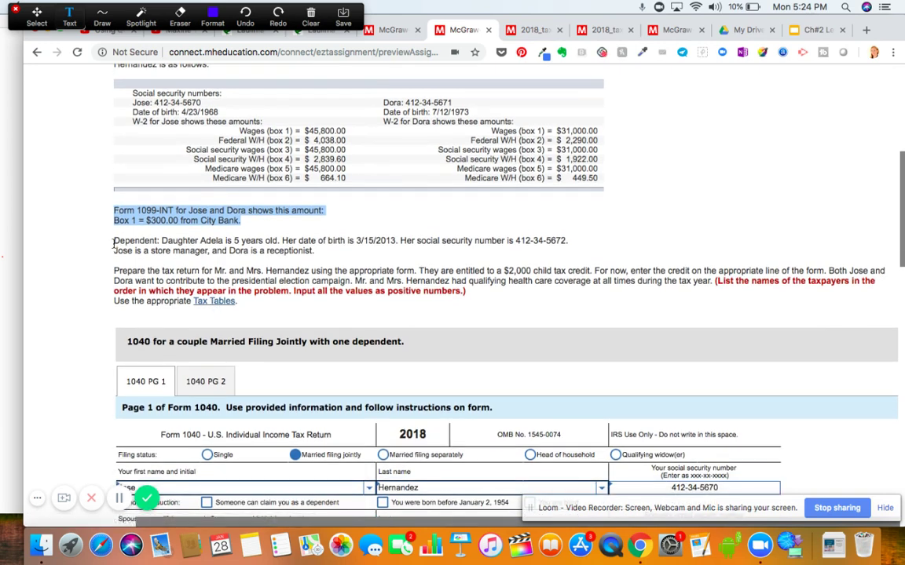
pyautogui.moveTo(114, 244); pyautogui.dragTo(365, 245)
pyautogui.scroll(-2, 364, 246)
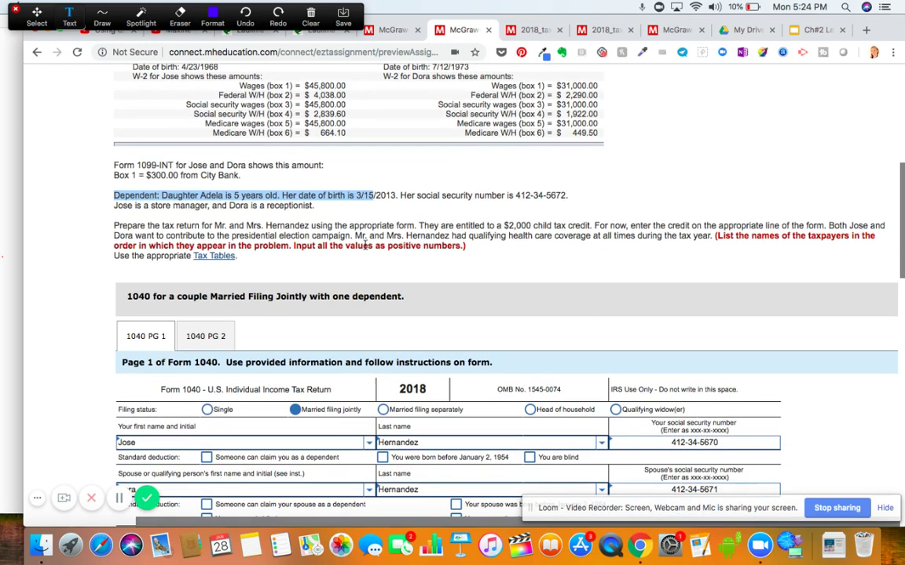
pyautogui.moveTo(114, 206); pyautogui.dragTo(314, 206)
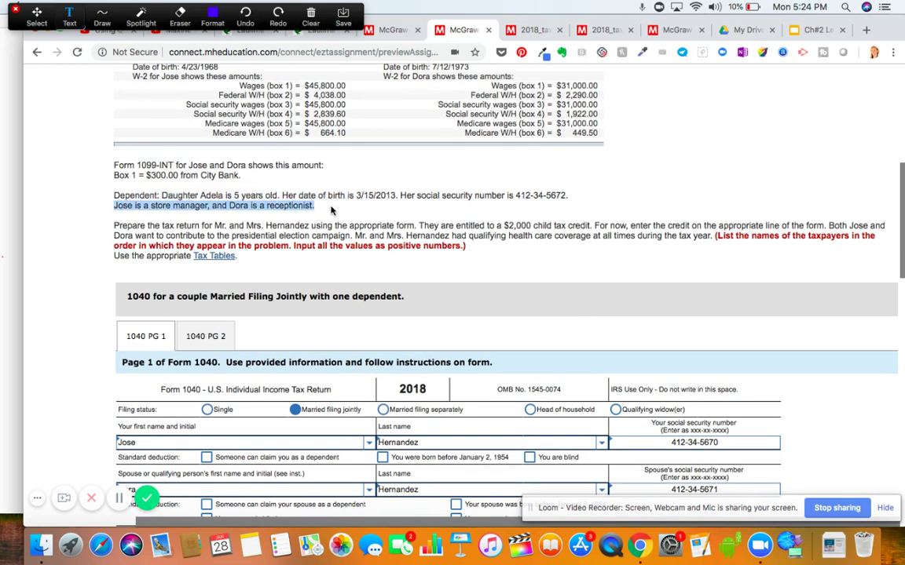
# Highlight the tax return instructions covering the $2,000 child tax credit and the presidential election campaign contribution
pyautogui.scroll(-3, 315, 209)
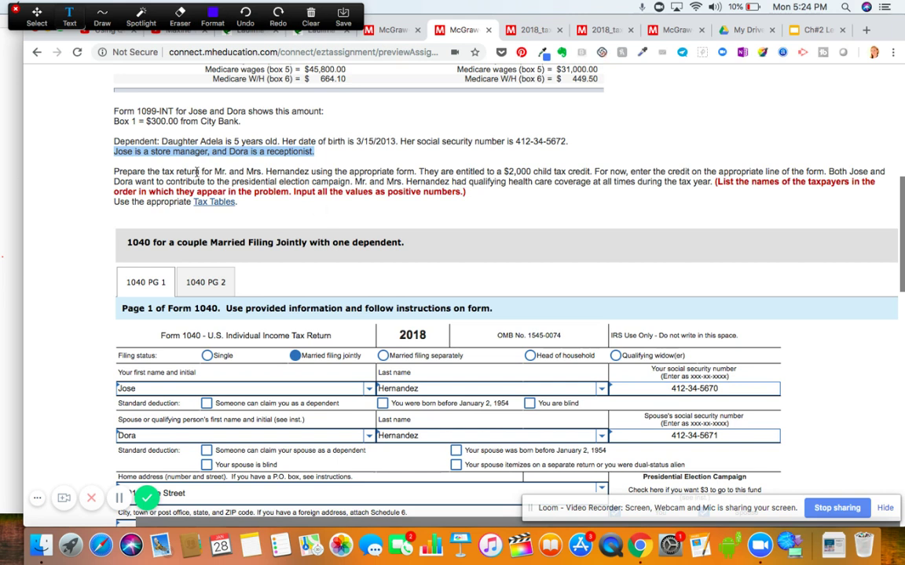
pyautogui.moveTo(123, 173); pyautogui.dragTo(447, 185)
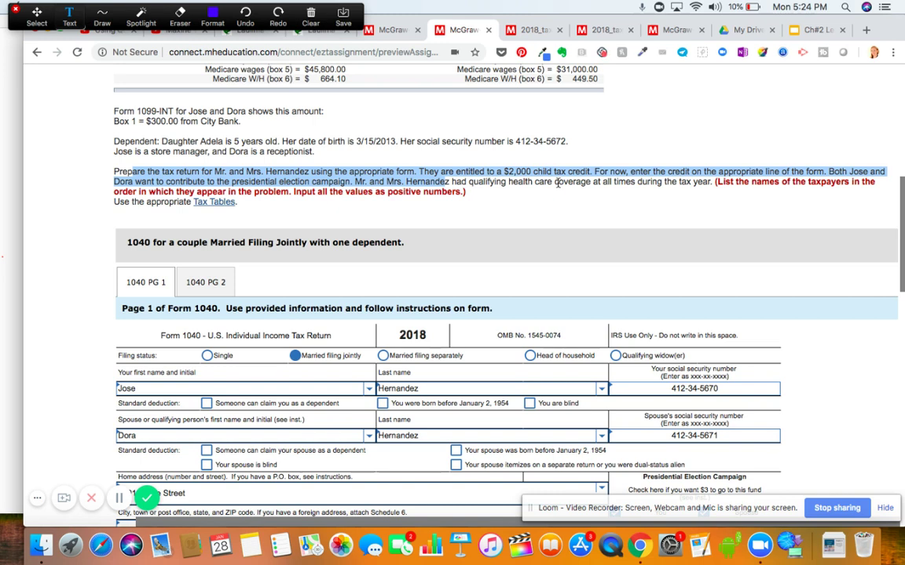
pyautogui.scroll(-1, 508, 191)
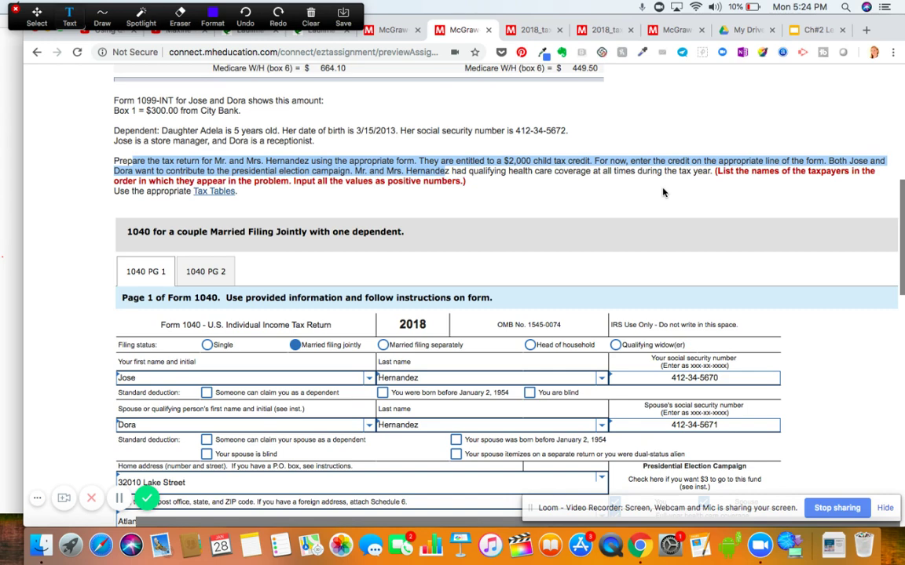
# Compare the TRP 2-1 problem facts with the filing status and taxpayer entries on page 1 of Form 1040
pyautogui.scroll(5, 662, 192)
pyautogui.scroll(4, 662, 192)
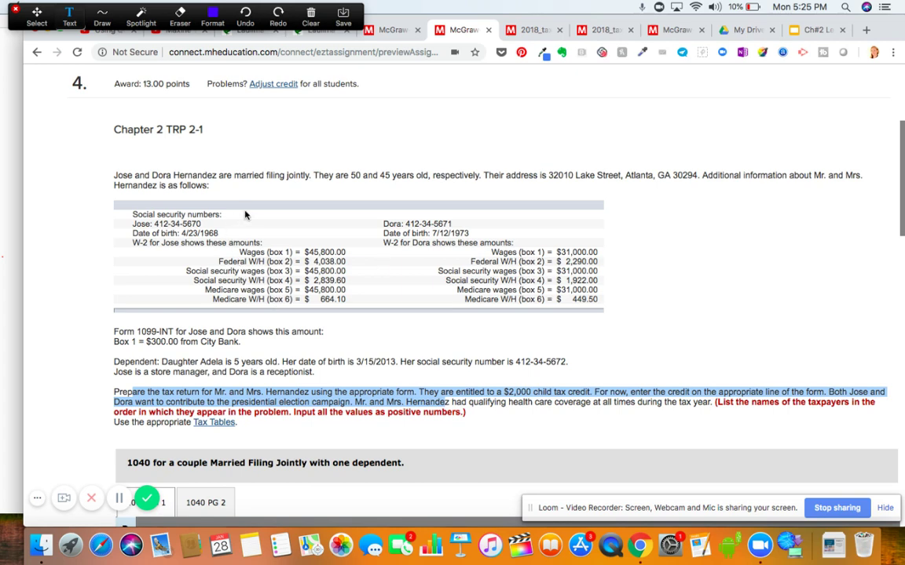
pyautogui.scroll(-1, 217, 265)
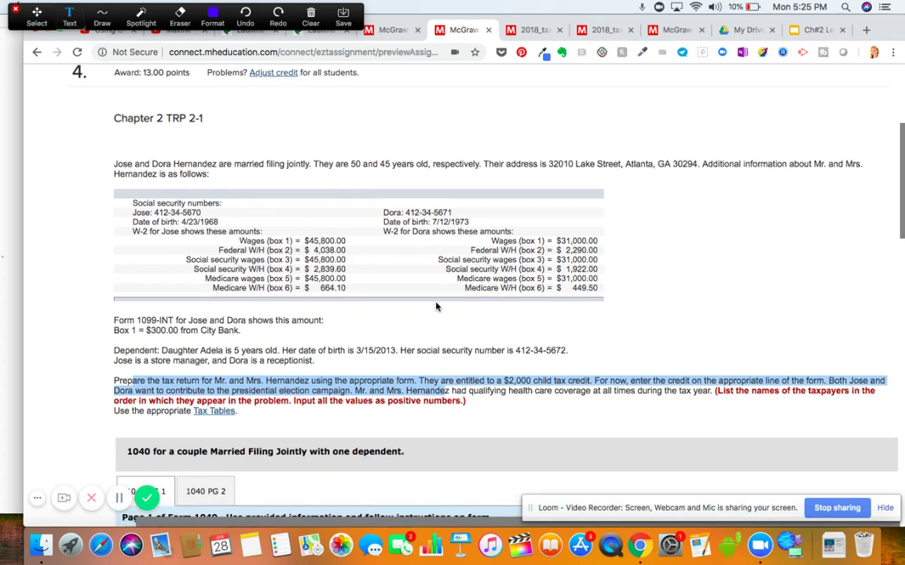
pyautogui.scroll(-5, 436, 306)
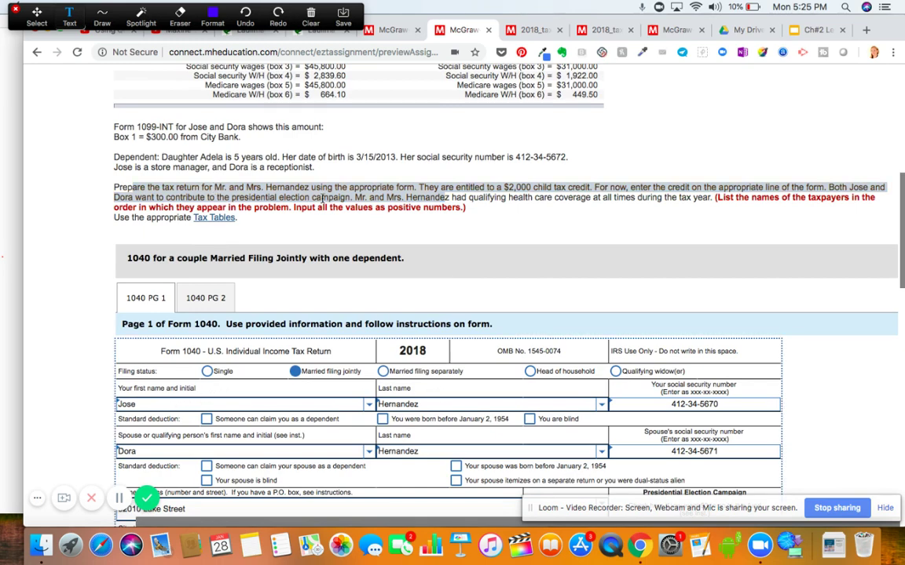
pyautogui.scroll(5, 460, 188)
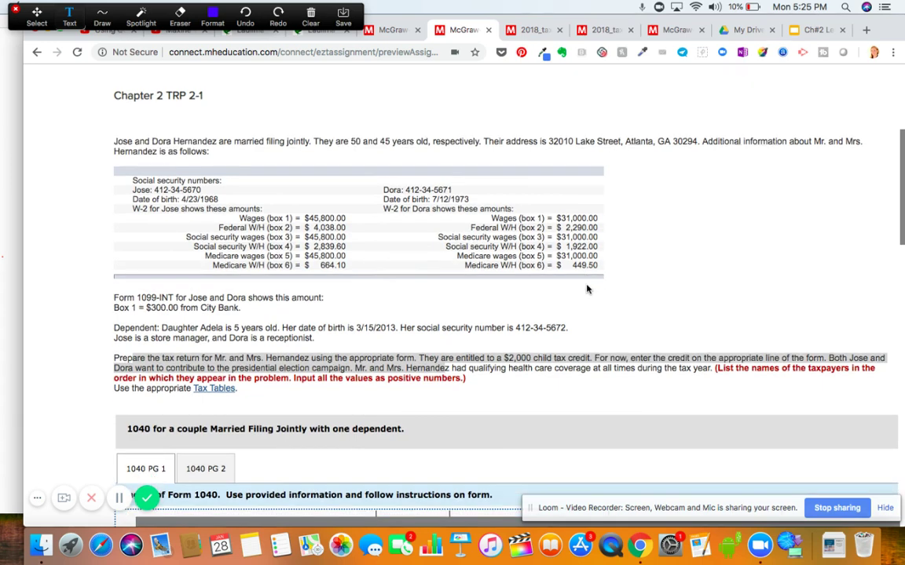
pyautogui.scroll(-5, 585, 289)
pyautogui.scroll(-2, 586, 289)
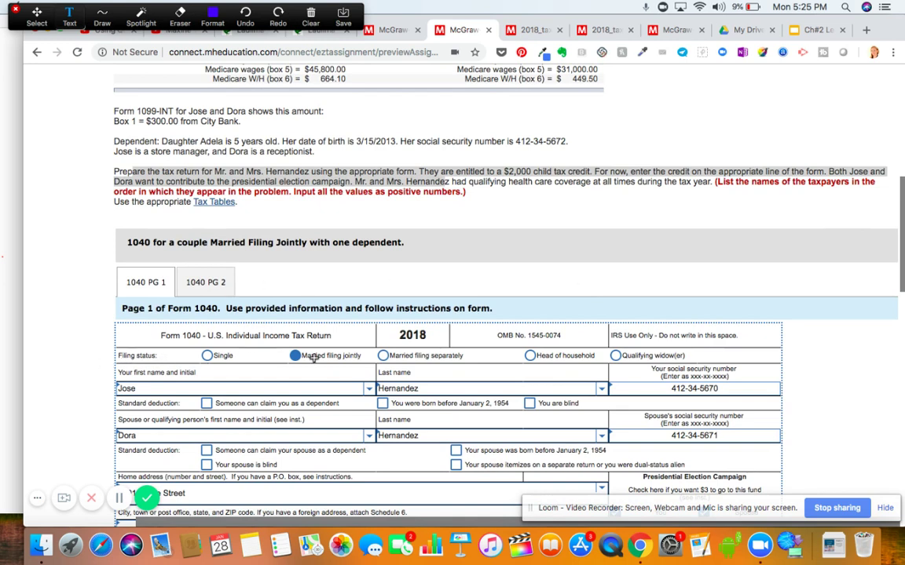
pyautogui.scroll(-1, 320, 365)
pyautogui.scroll(-2, 320, 365)
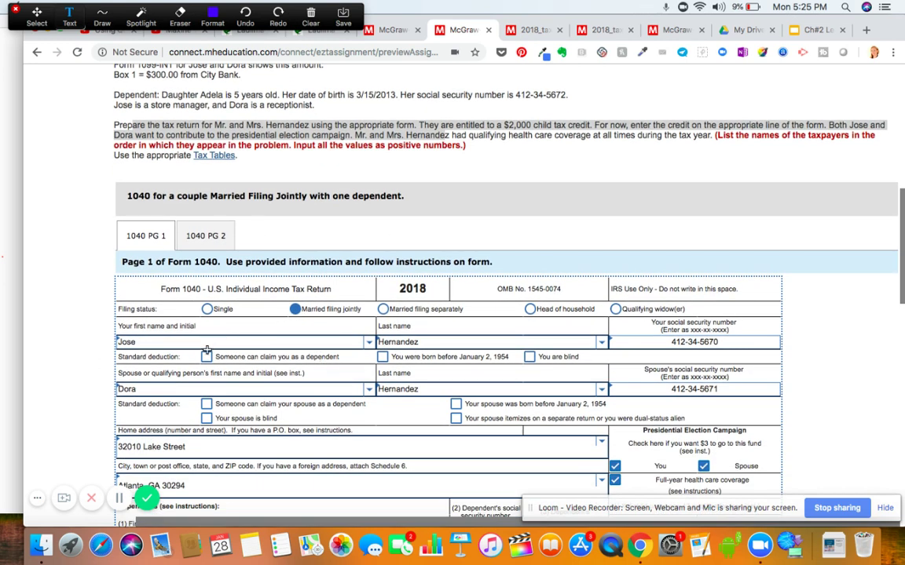
# Review the filing status, taxpayer details, address, election campaign and health coverage entries on page 1 of Form 1040
pyautogui.scroll(-1, 424, 333)
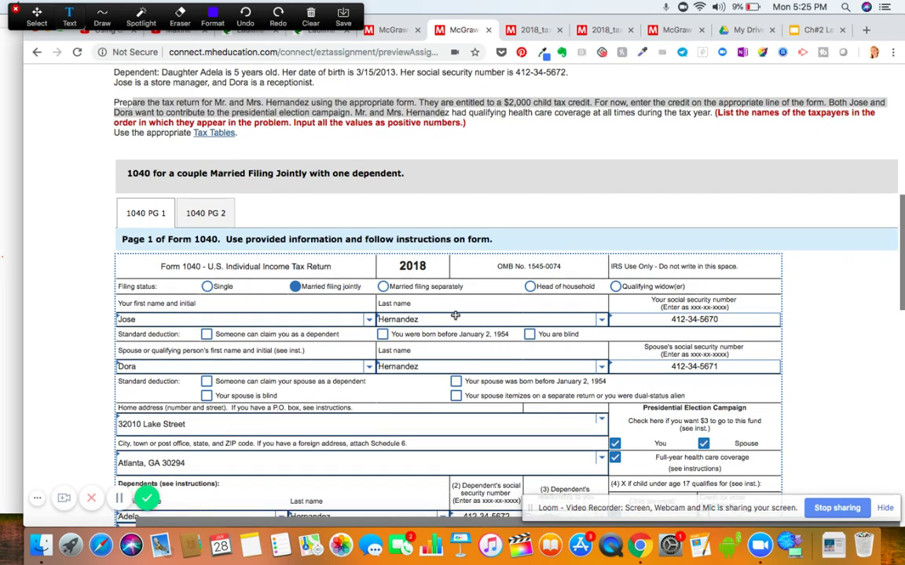
pyautogui.scroll(2, 487, 313)
pyautogui.scroll(5, 455, 315)
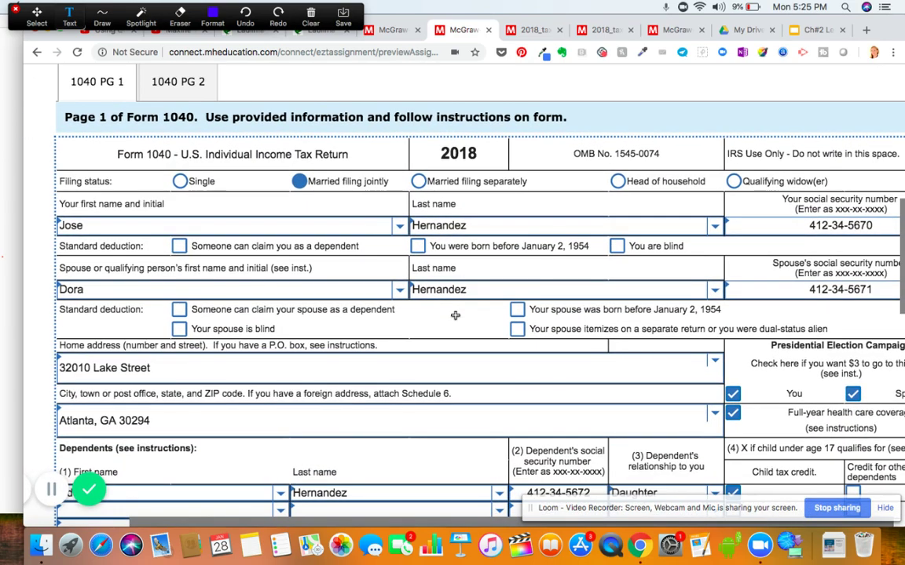
pyautogui.hscroll(1, 455, 315)
pyautogui.hscroll(2, 454, 315)
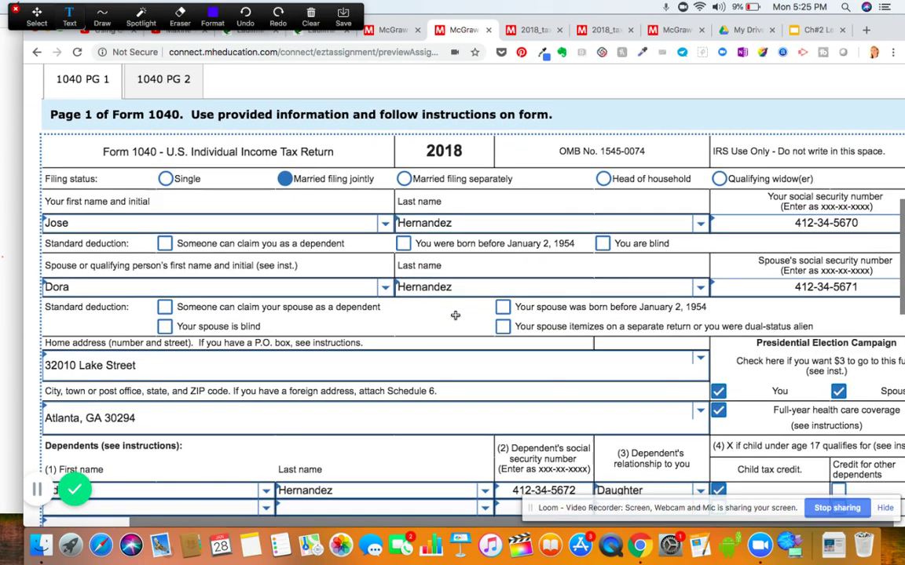
pyautogui.scroll(-4, 455, 315)
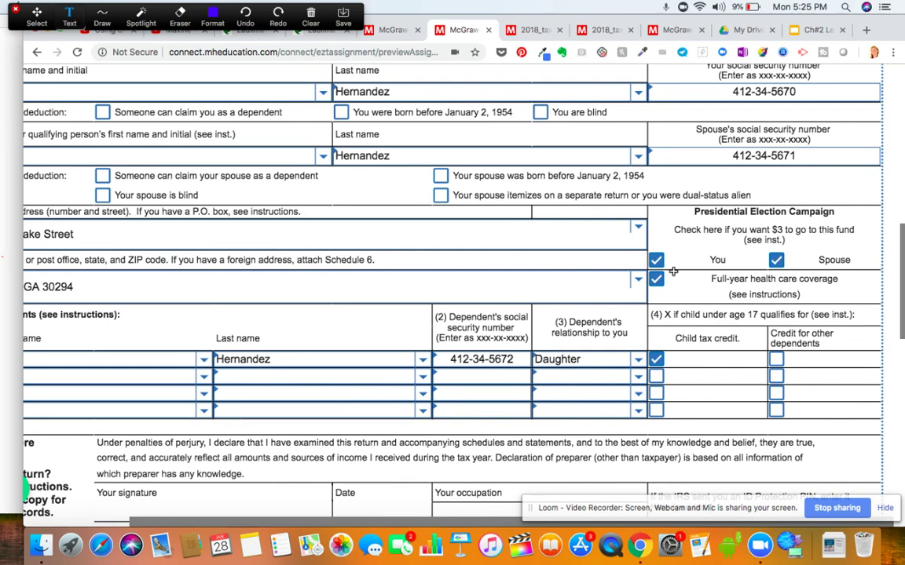
# Examine the dependent's row, the child tax credit checkbox and the signature section on page 1 of Form 1040
pyautogui.scroll(-3, 685, 290)
pyautogui.hscroll(-3, 675, 275)
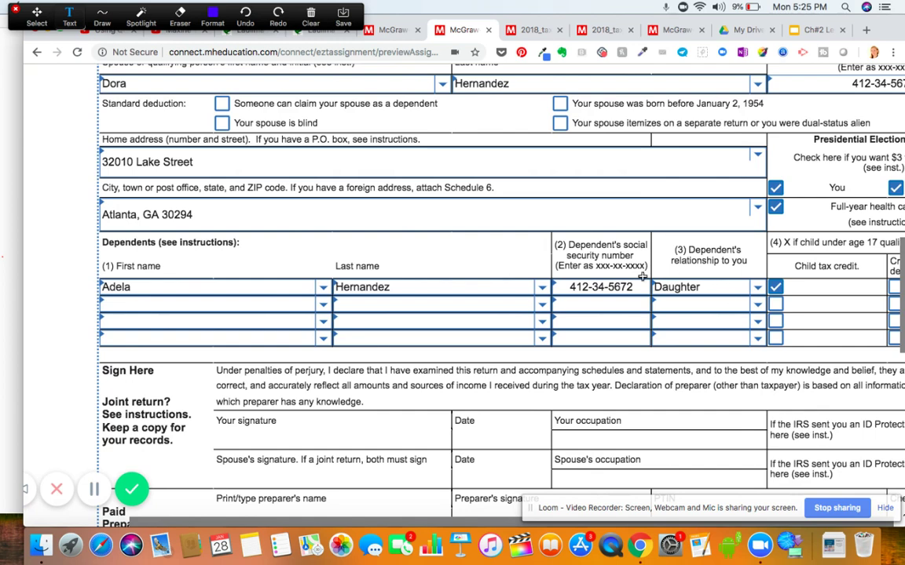
pyautogui.hscroll(5, 642, 277)
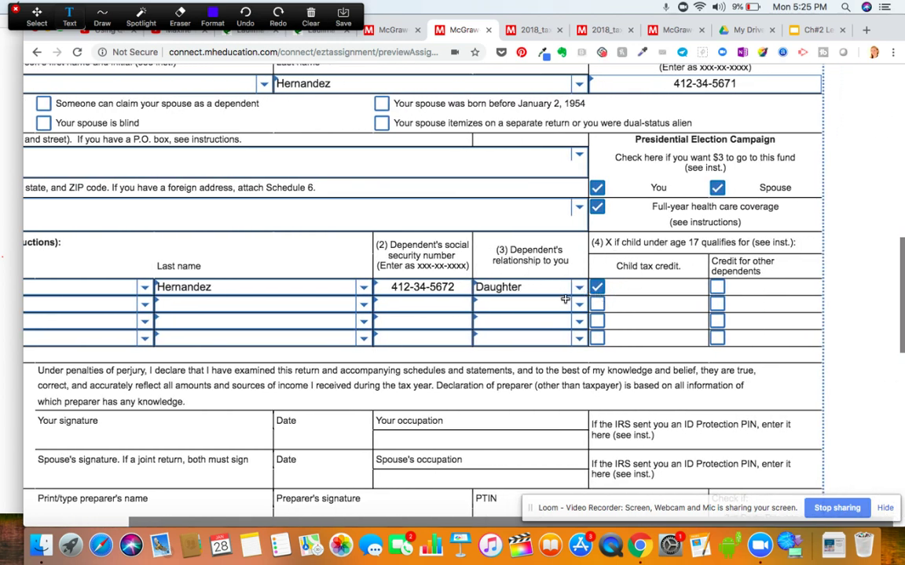
pyautogui.hscroll(-4, 435, 351)
pyautogui.scroll(-3, 435, 351)
pyautogui.hscroll(2, 436, 350)
pyautogui.scroll(-1, 435, 350)
pyautogui.hscroll(2, 435, 350)
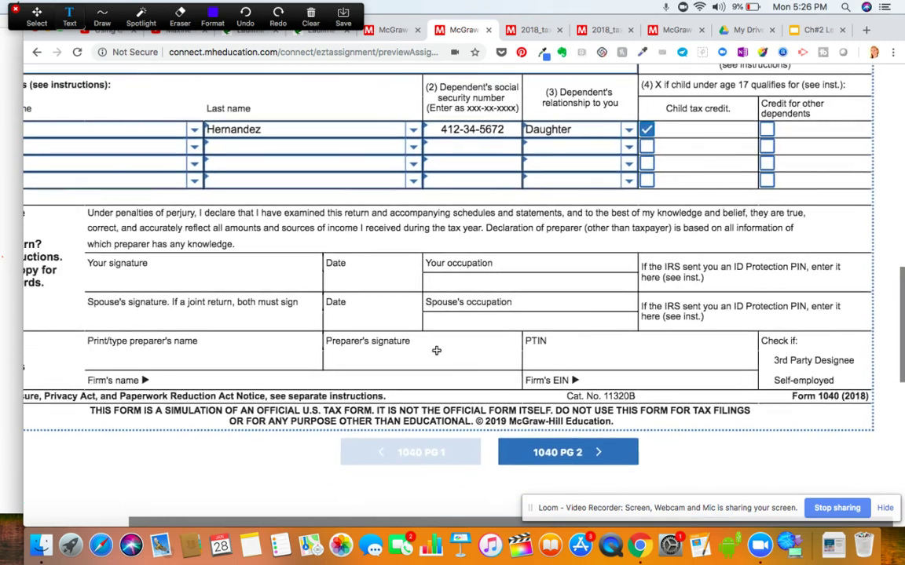
# Open page 2 of Form 1040 and look over its income, deduction, tax and withholding lines
pyautogui.hscroll(-3, 436, 350)
pyautogui.scroll(10, 436, 350)
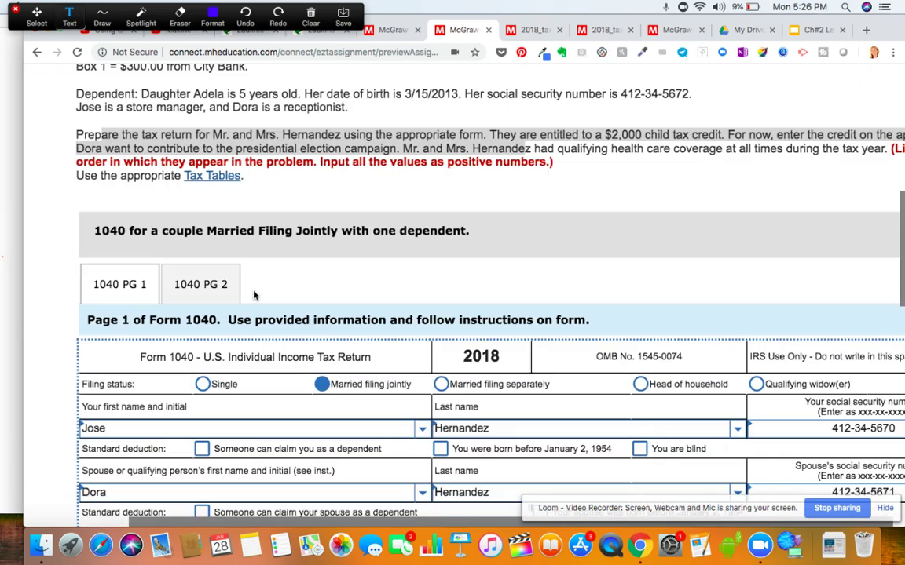
pyautogui.click(210, 287)
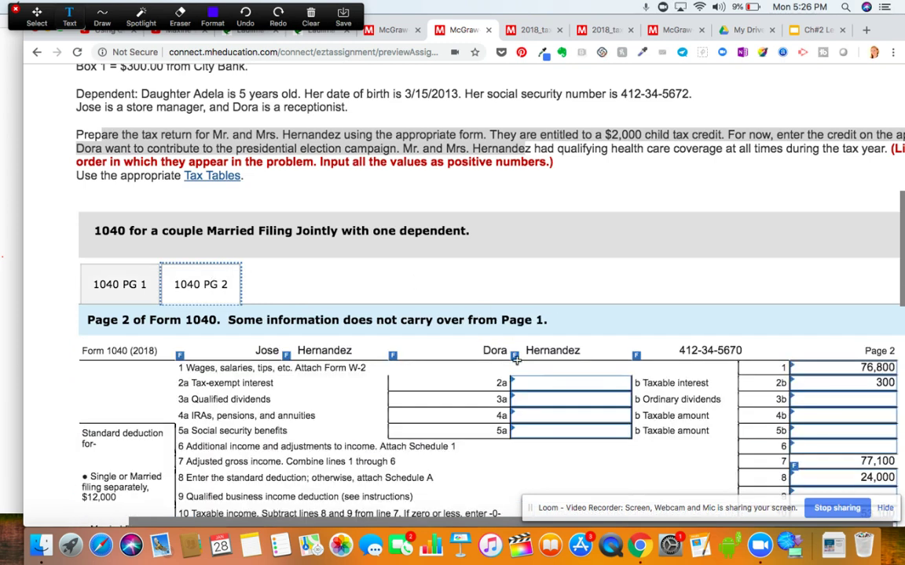
pyautogui.scroll(-3, 516, 358)
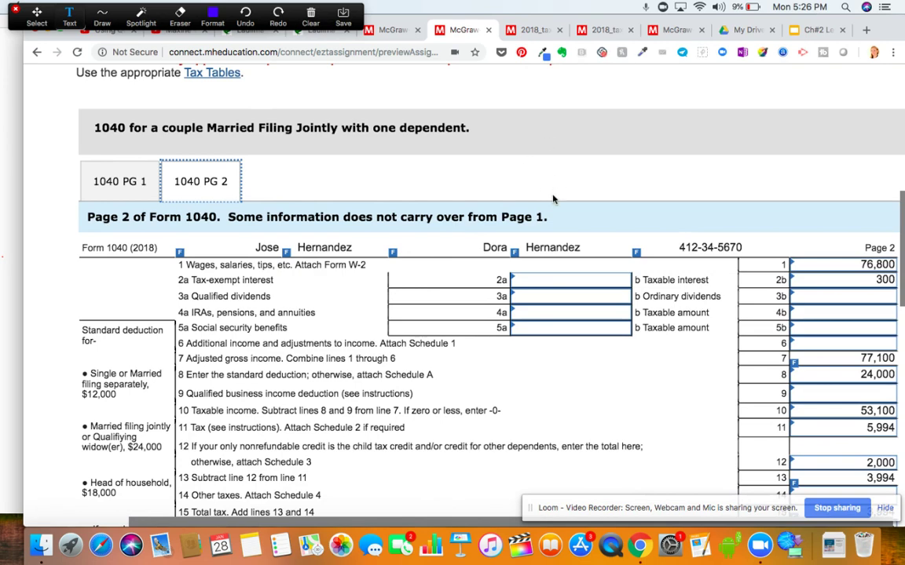
pyautogui.scroll(-3, 542, 216)
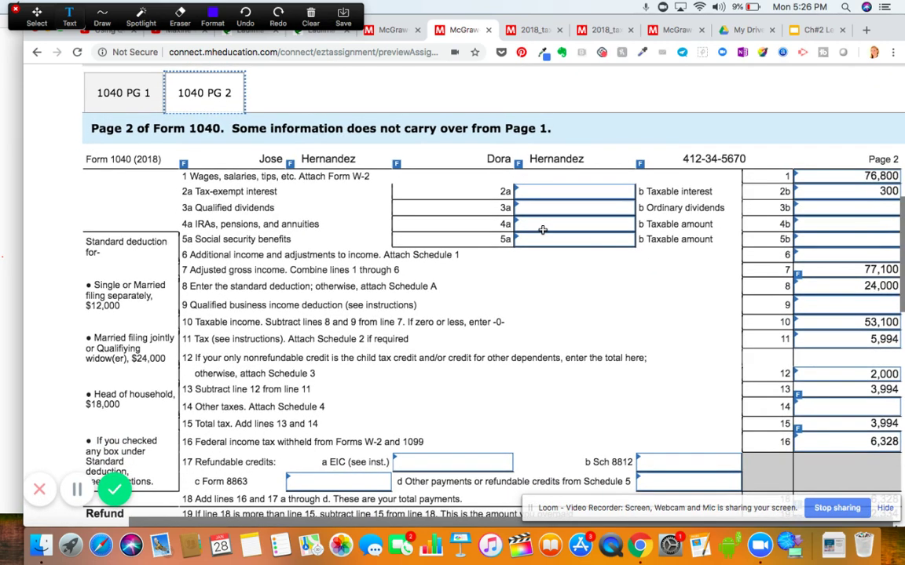
pyautogui.hscroll(1, 542, 229)
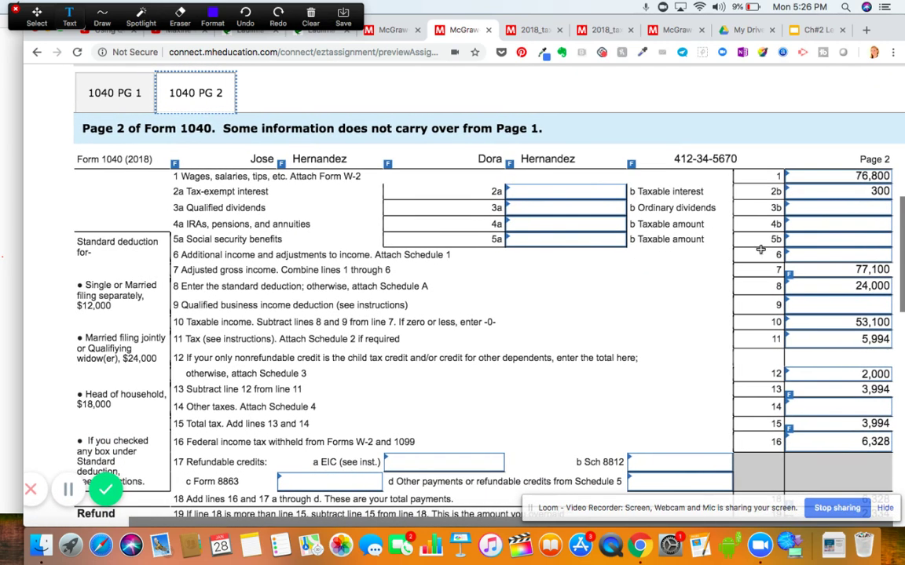
pyautogui.scroll(1, 259, 170)
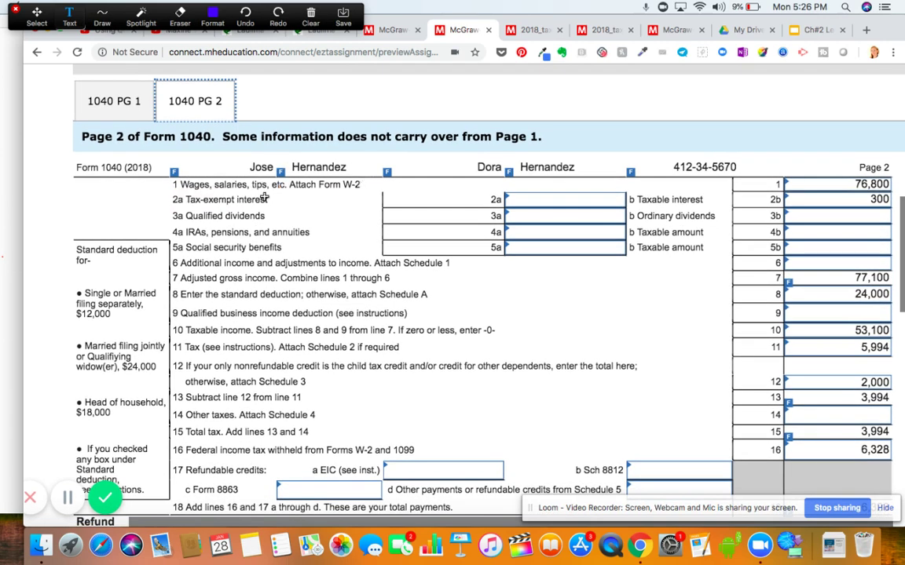
# Highlight both spouses' W-2 box 1 wages in the problem and compare them with line 1 of Form 1040
pyautogui.scroll(10, 363, 179)
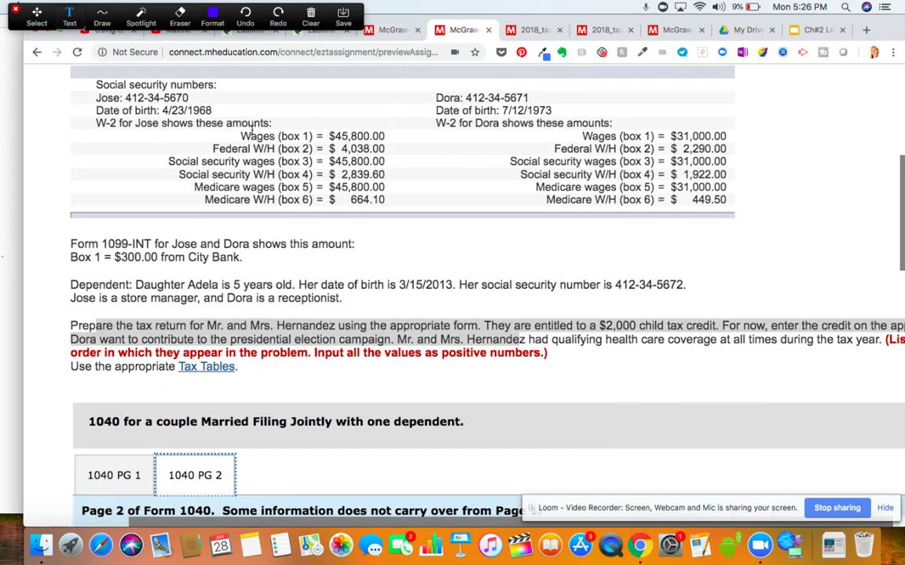
pyautogui.moveTo(250, 131); pyautogui.dragTo(696, 138)
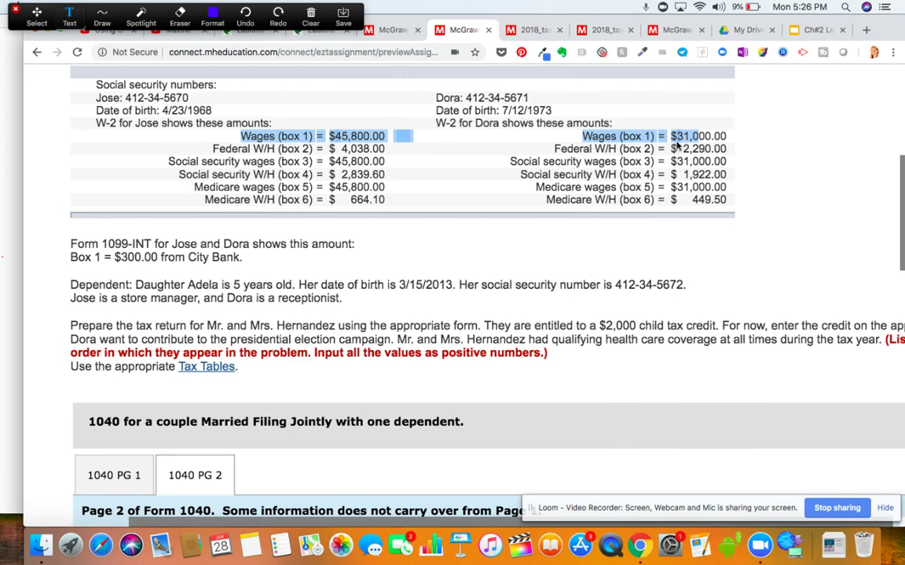
pyautogui.hscroll(3, 629, 196)
pyautogui.scroll(-5, 609, 239)
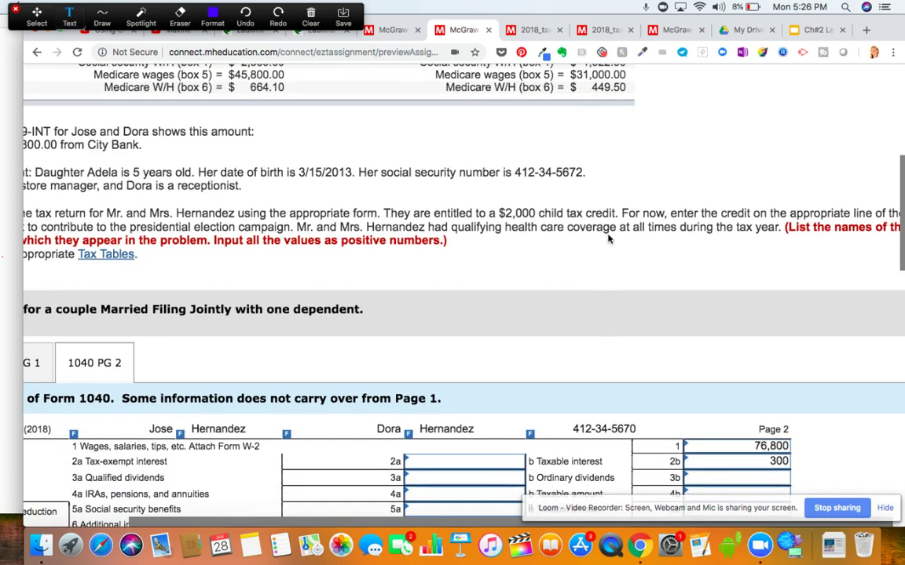
pyautogui.scroll(4, 609, 239)
pyautogui.scroll(-1, 609, 239)
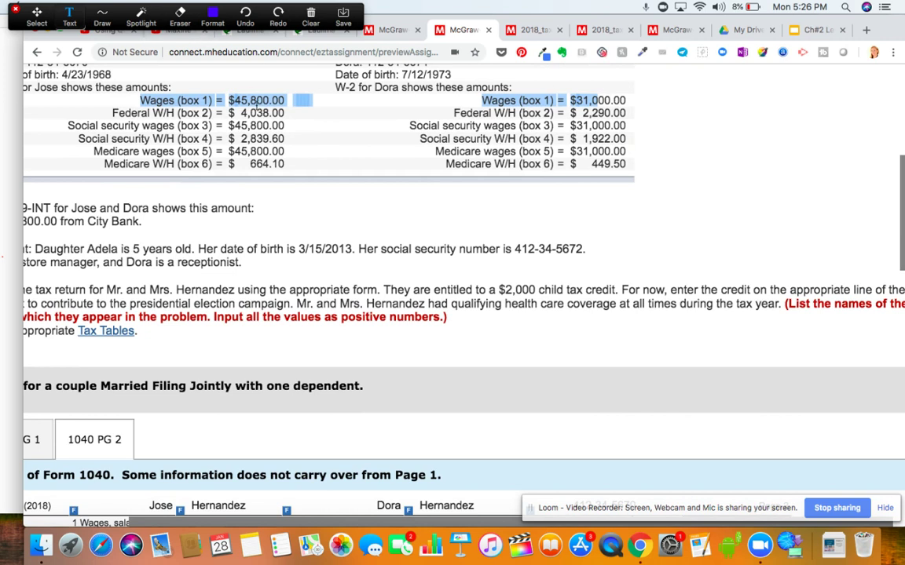
pyautogui.scroll(-5, 832, 366)
pyautogui.moveTo(747, 327); pyautogui.dragTo(765, 325)
pyautogui.hscroll(-3, 763, 322)
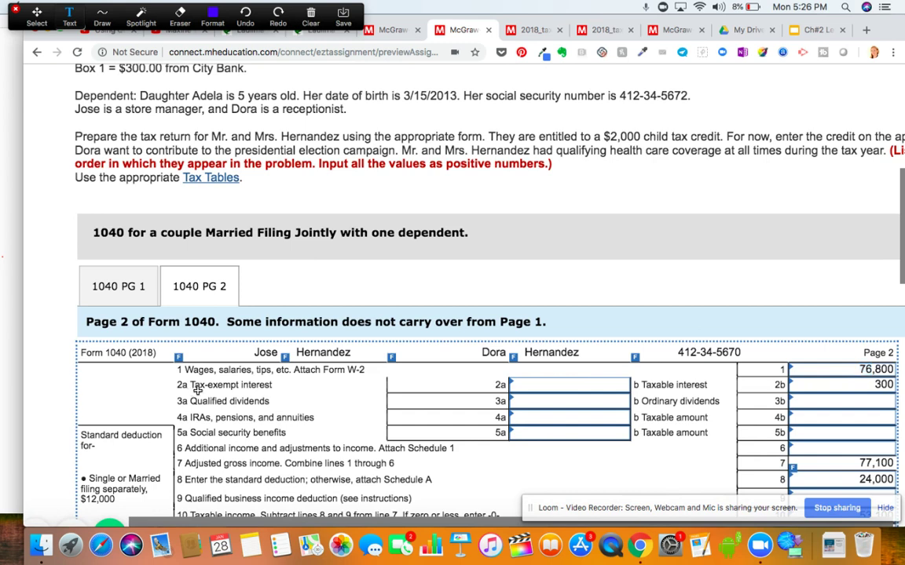
# Highlight the taxable interest label, the 1099-INT reference and the line 2b amount to match the interest with its source
pyautogui.click(640, 385)
pyautogui.moveTo(640, 385); pyautogui.dragTo(707, 385)
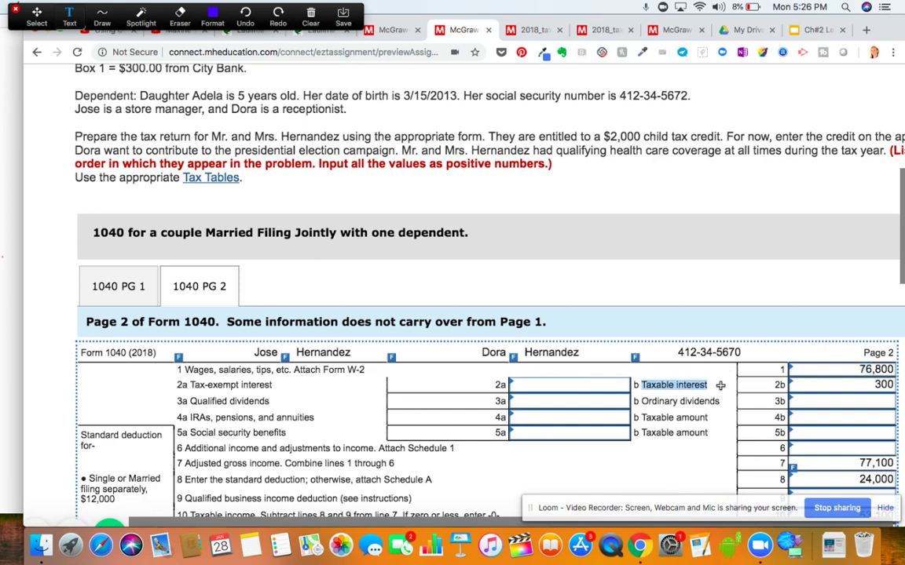
pyautogui.scroll(2, 131, 89)
pyautogui.moveTo(104, 131); pyautogui.dragTo(160, 129)
pyautogui.scroll(-5, 400, 266)
pyautogui.hscroll(2, 424, 271)
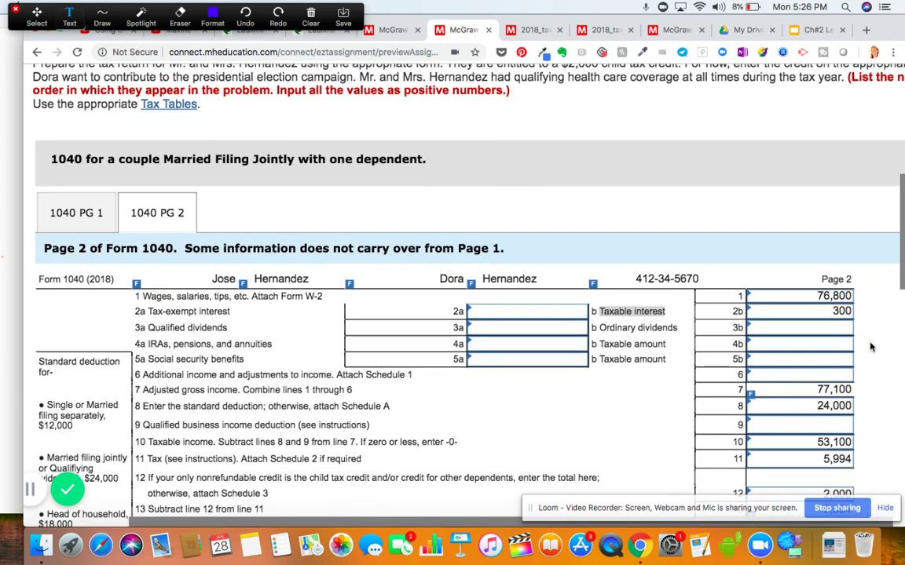
pyautogui.moveTo(853, 312); pyautogui.dragTo(822, 312)
pyautogui.scroll(5, 822, 311)
pyautogui.scroll(-5, 822, 317)
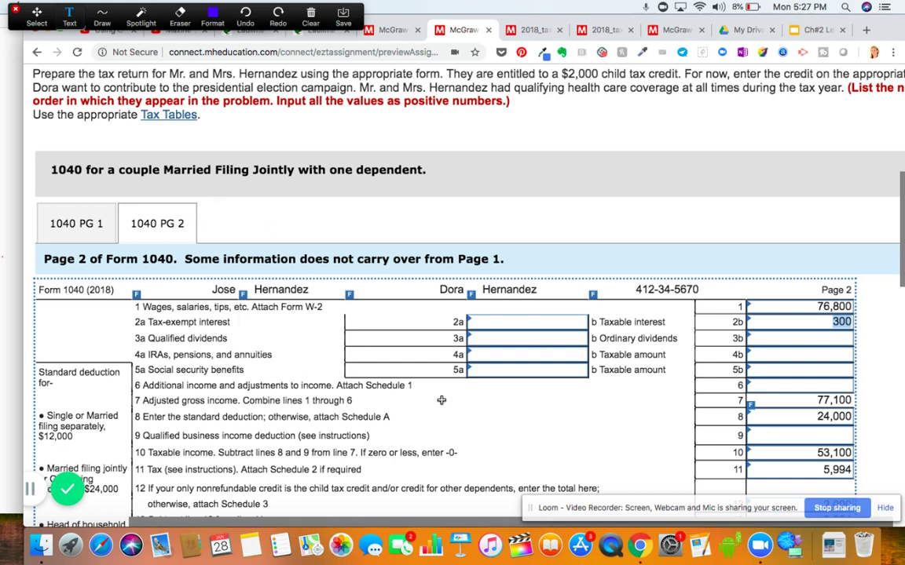
# Check the page 2 calculations from adjusted gross income on line 7 through tax less credit on line 13
pyautogui.moveTo(825, 402)
pyautogui.scroll(-5, 809, 392)
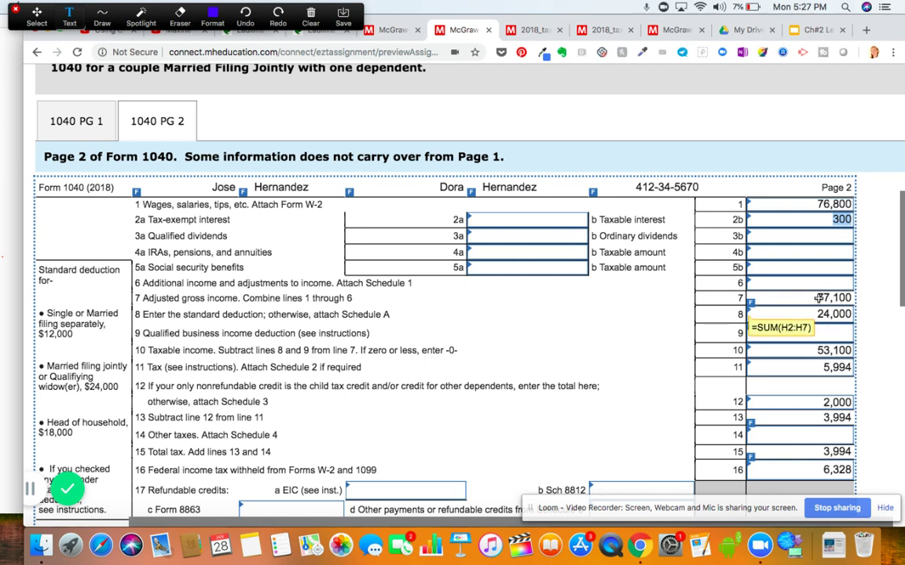
pyautogui.scroll(-2, 817, 320)
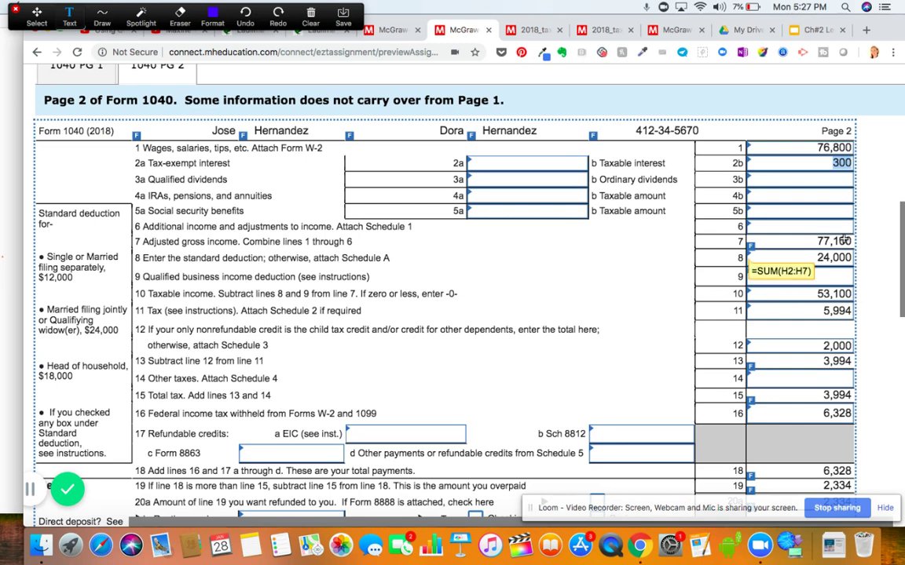
pyautogui.scroll(-2, 839, 295)
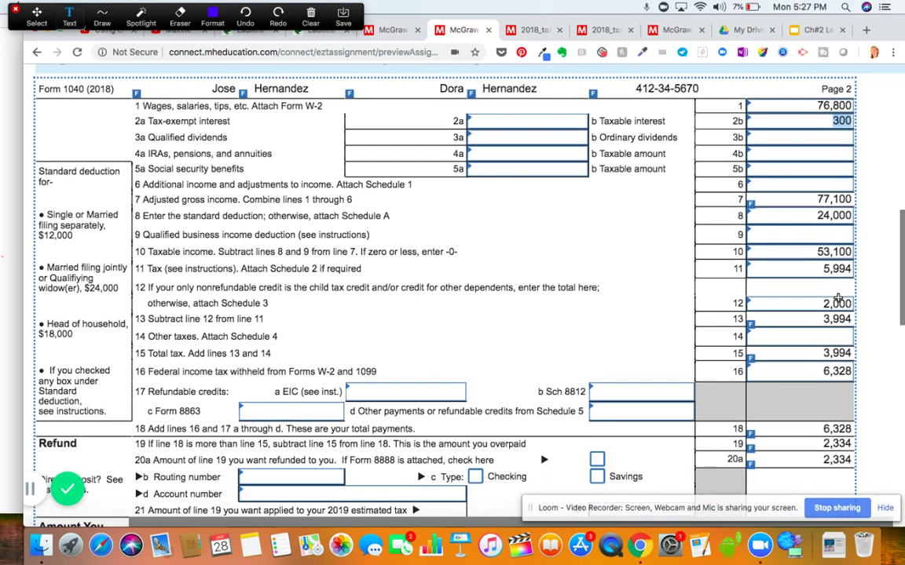
pyautogui.click(786, 257)
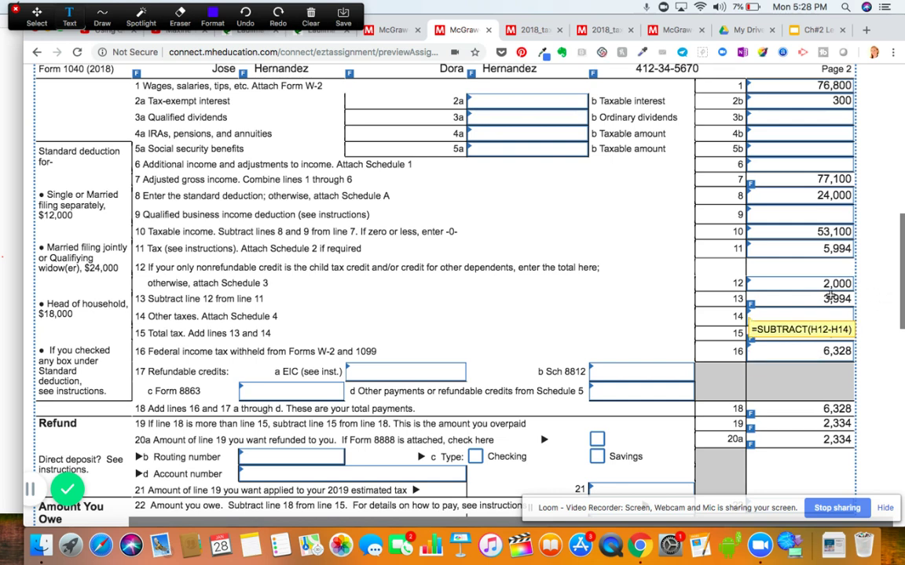
pyautogui.scroll(-1, 785, 361)
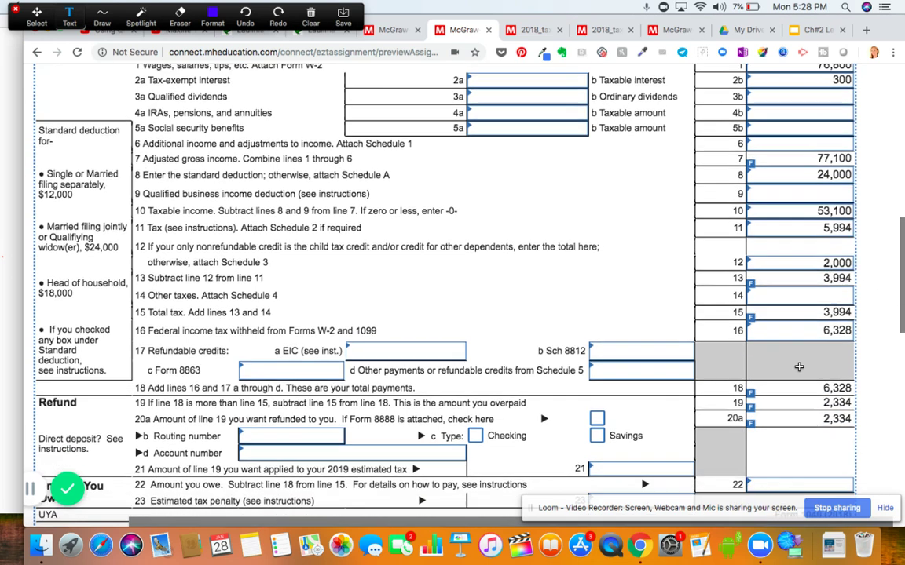
# Highlight both spouses' federal withholding in W-2 box 2 and compare it with line 16 of Form 1040
pyautogui.hscroll(-1, 769, 365)
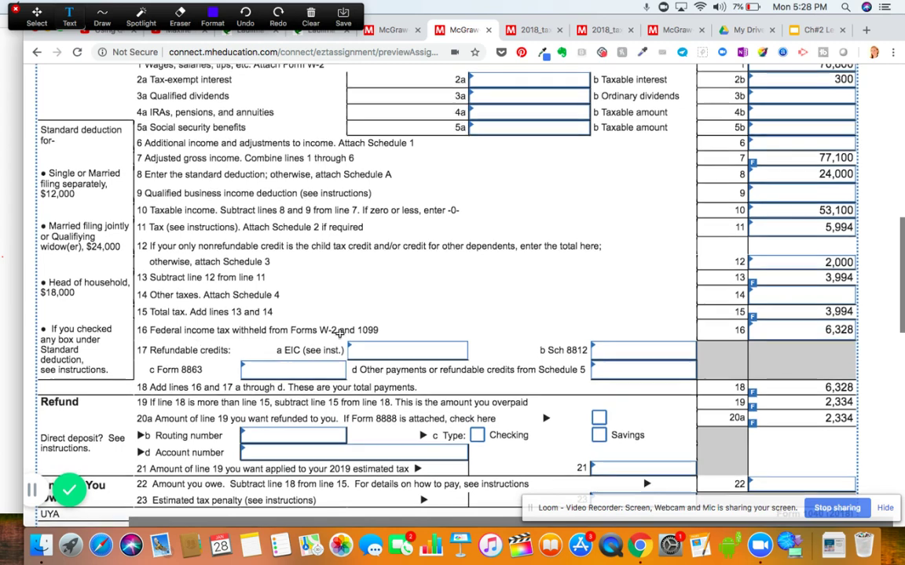
pyautogui.scroll(10, 329, 314)
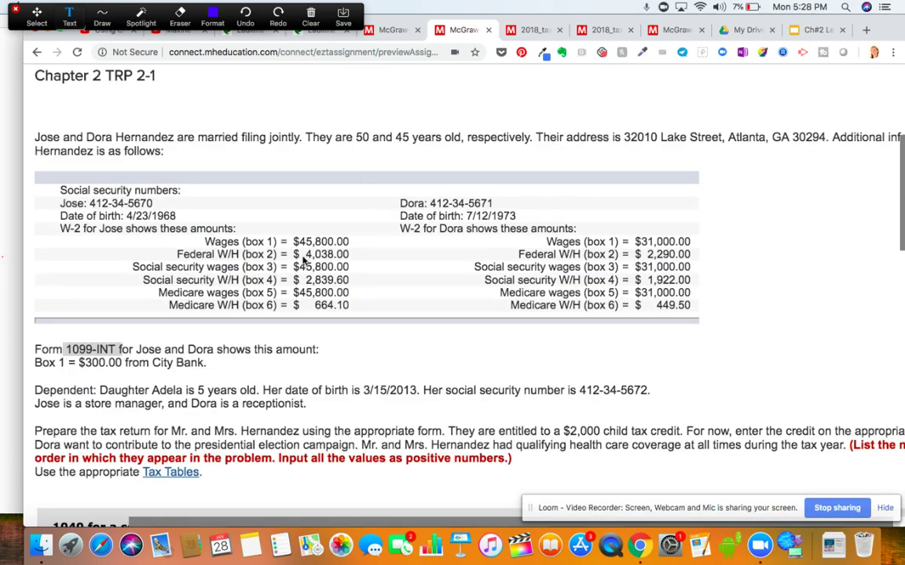
pyautogui.doubleClick(354, 254)
pyautogui.moveTo(640, 254); pyautogui.dragTo(693, 251)
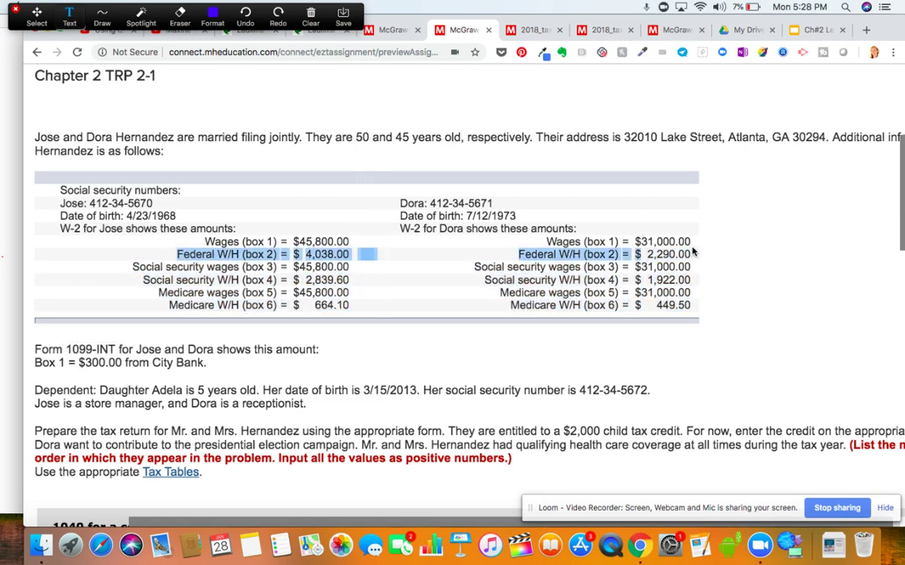
pyautogui.scroll(-20, 693, 251)
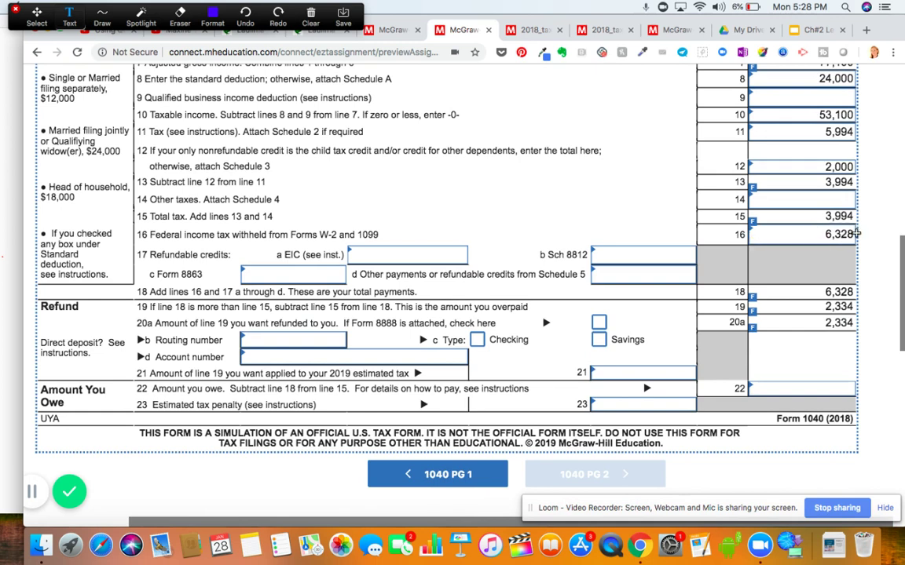
# Inspect the formulas for total payments, overpayment and refund on lines 18, 19 and 20a of Form 1040
pyautogui.scroll(-1, 840, 282)
pyautogui.scroll(-2, 841, 291)
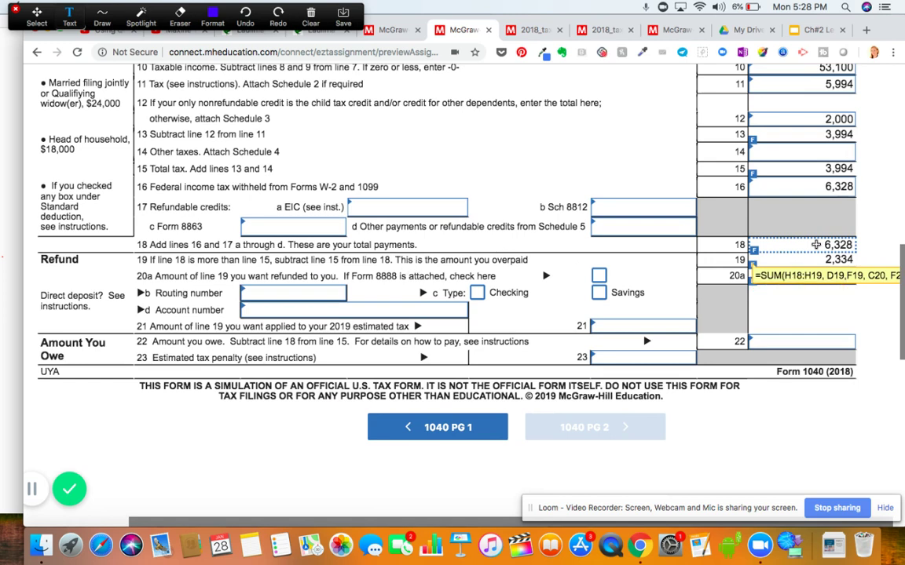
pyautogui.moveTo(811, 261)
pyautogui.scroll(-1, 811, 260)
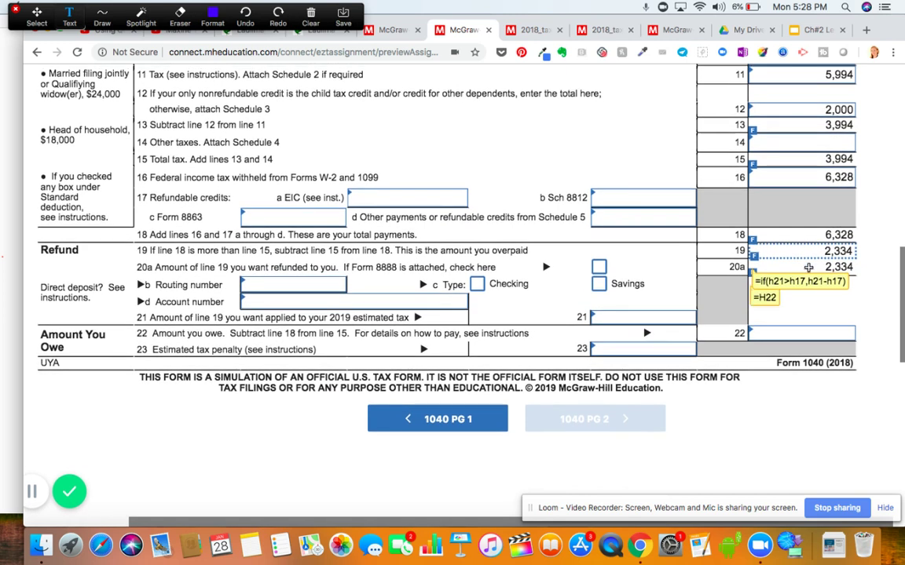
pyautogui.scroll(-2, 805, 281)
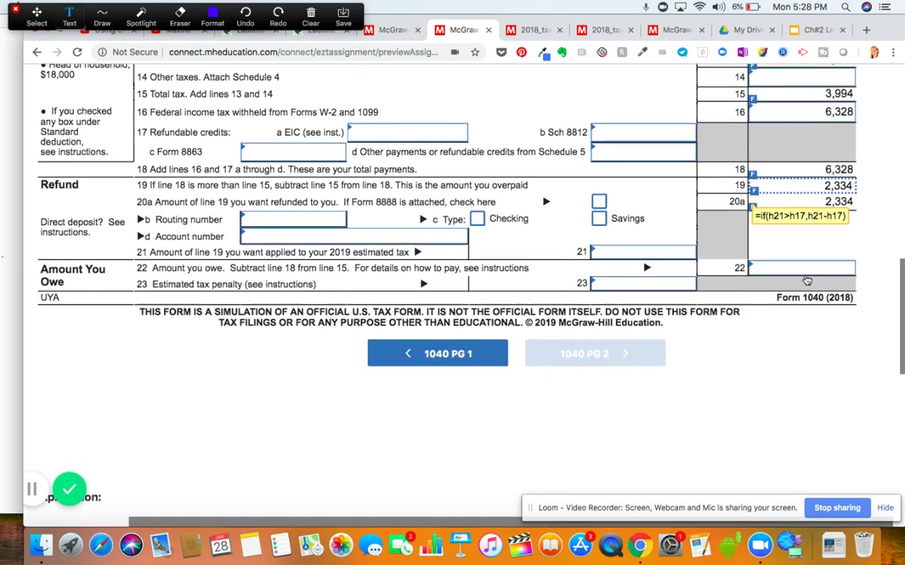
# Return to the beginning of the Chapter 2 TRP 2-1 question and its assignment header
pyautogui.scroll(10, 805, 279)
pyautogui.scroll(2, 805, 275)
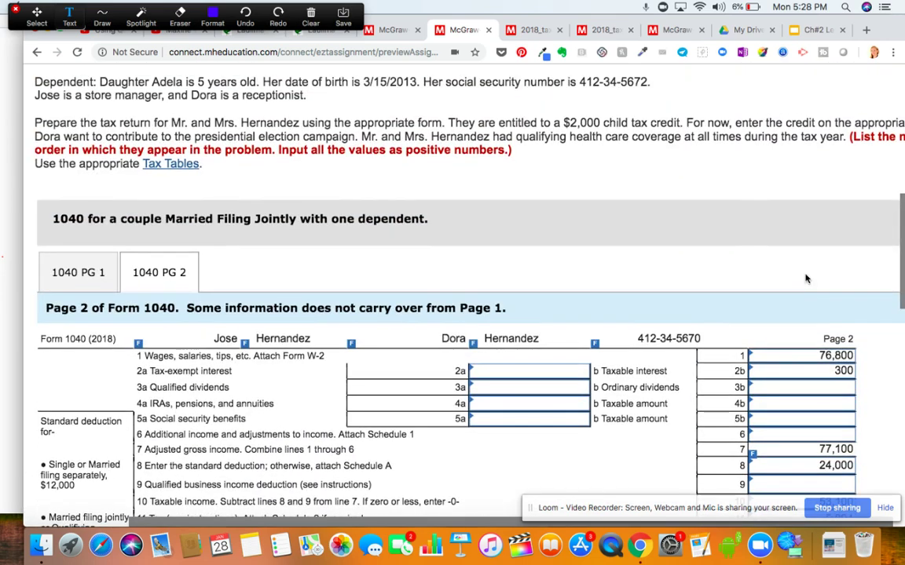
pyautogui.scroll(1, 804, 278)
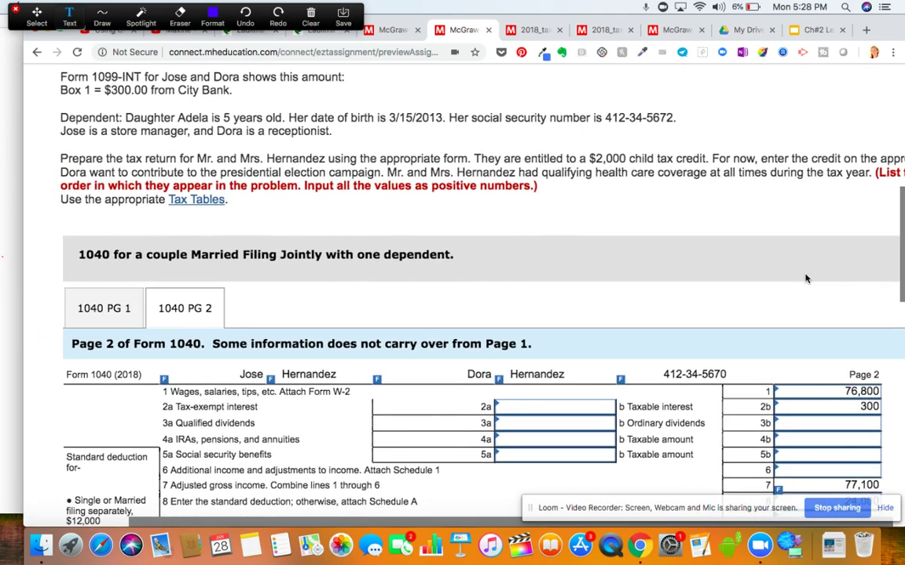
pyautogui.scroll(12, 805, 278)
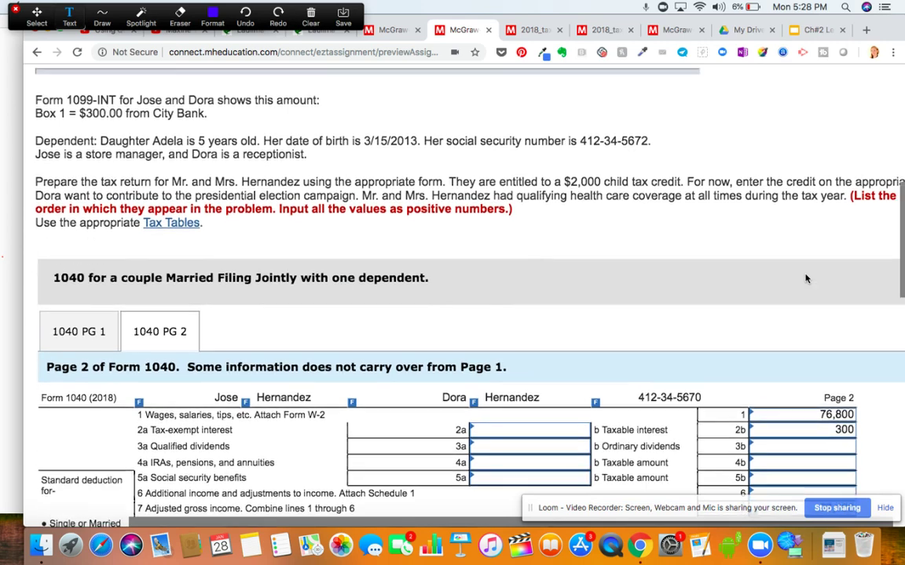
pyautogui.scroll(5, 804, 279)
pyautogui.scroll(3, 805, 279)
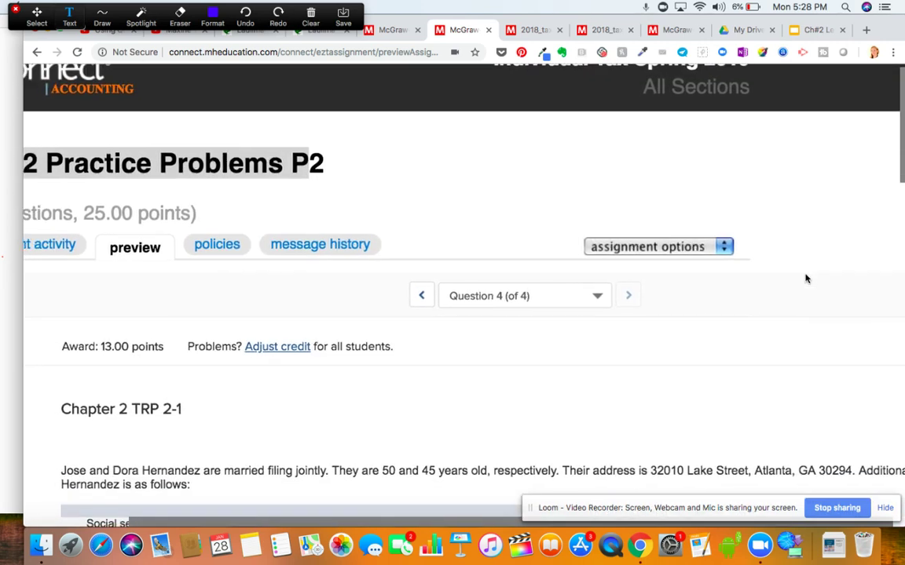